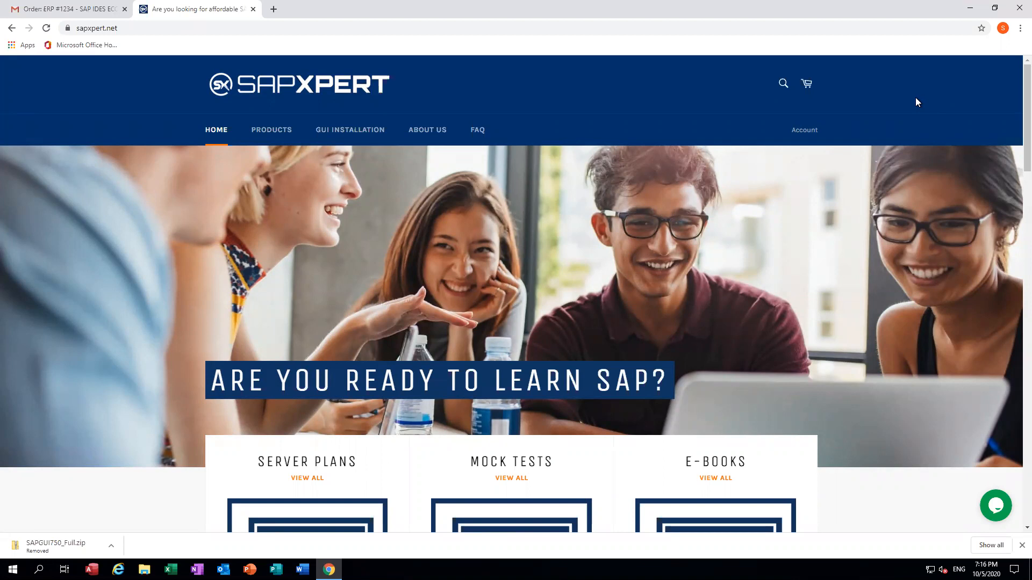
Step: Switch to the Gmail tab showing the 'Order: ERP #1234' email with the SAP GUI links
{"action": "left_click", "coordinate": [75, 7]}
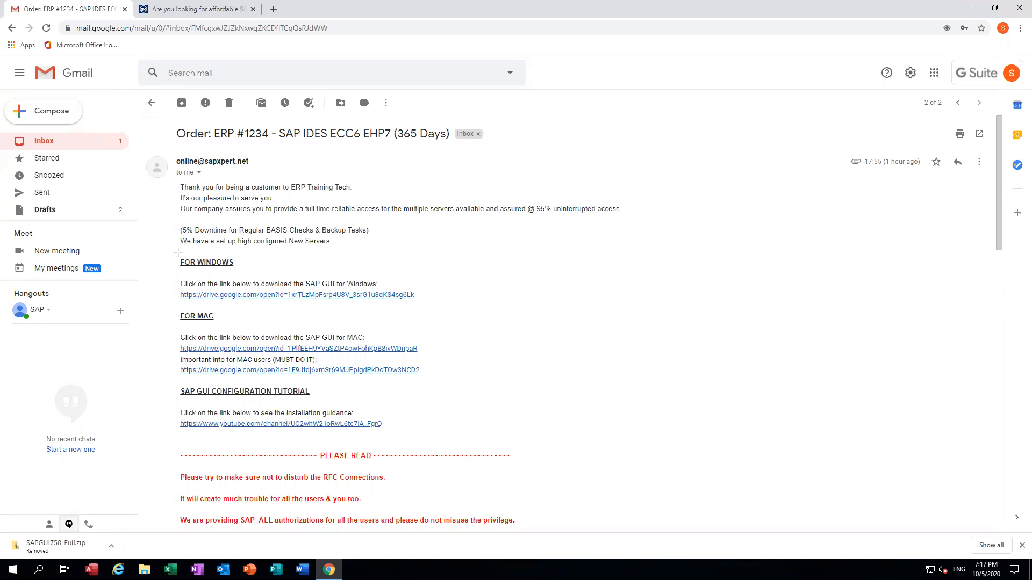
{"action": "left_click_drag", "start_coordinate": [178, 252], "coordinate": [419, 305]}
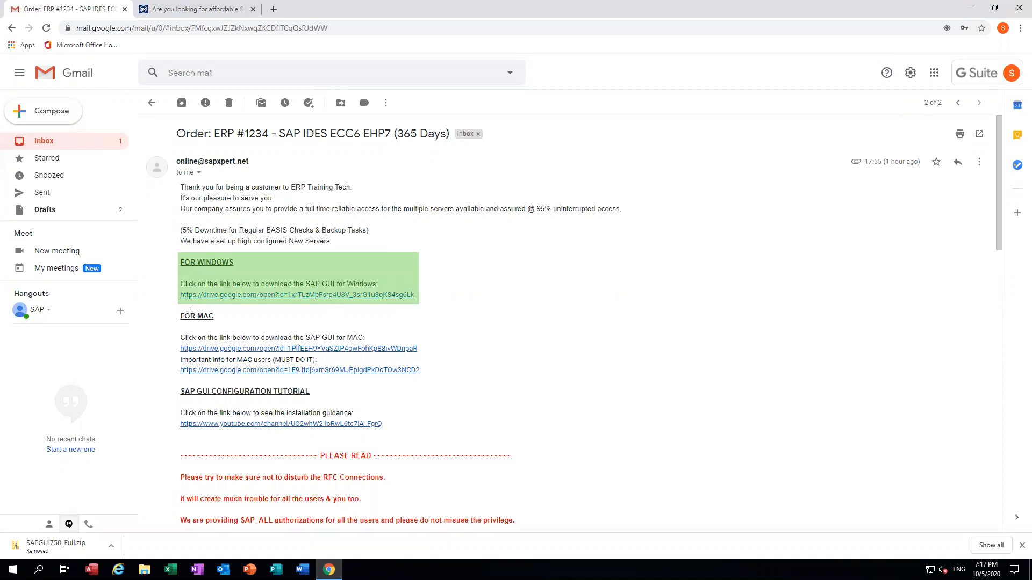
{"action": "left_click_drag", "start_coordinate": [176, 310], "coordinate": [422, 357]}
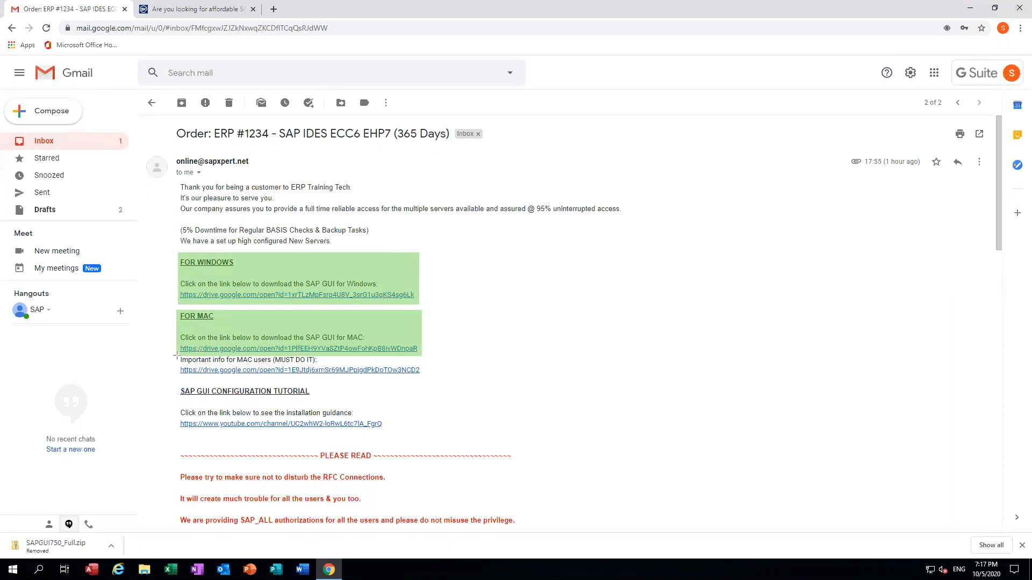
{"action": "mouse_move", "coordinate": [177, 355]}
{"action": "left_mouse_down"}
{"action": "mouse_move", "coordinate": [360, 384]}
{"action": "mouse_move", "coordinate": [423, 379]}
{"action": "left_mouse_up"}
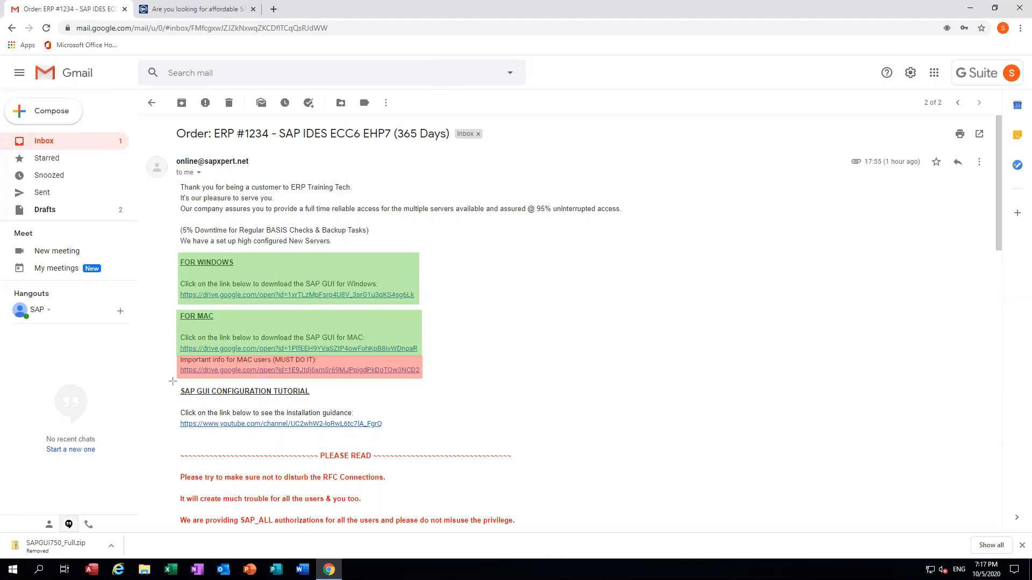
{"action": "left_click_drag", "start_coordinate": [177, 381], "coordinate": [423, 435]}
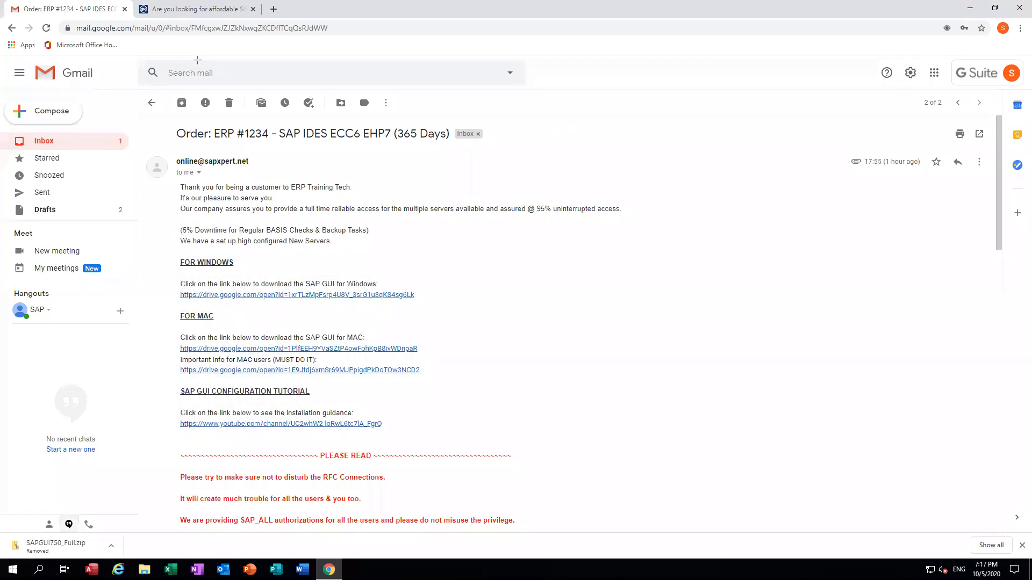
{"action": "scroll", "coordinate": [447, 383], "scroll_direction": "down", "scroll_amount": 2}
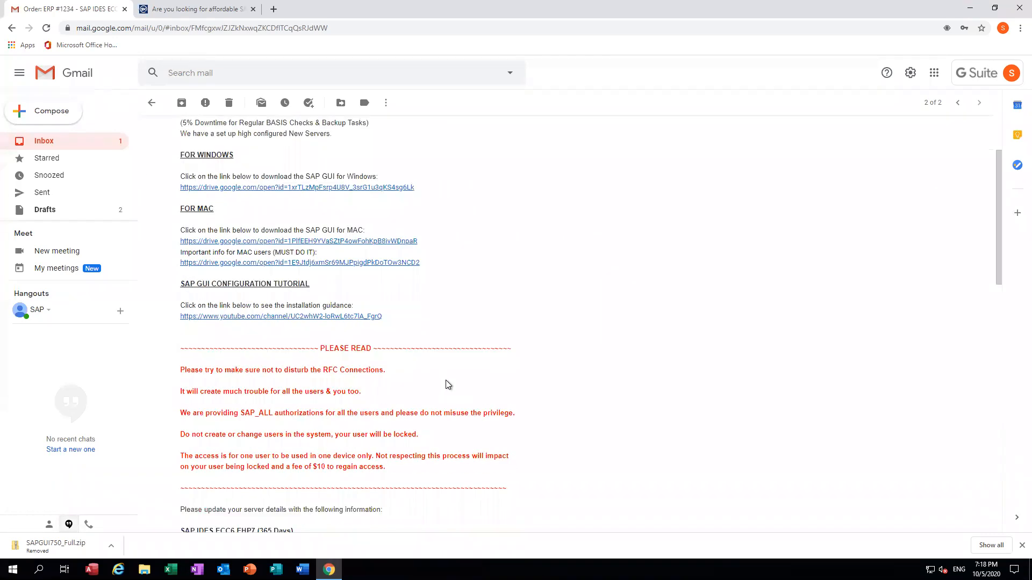
{"action": "scroll", "coordinate": [447, 384], "scroll_direction": "down", "scroll_amount": 1}
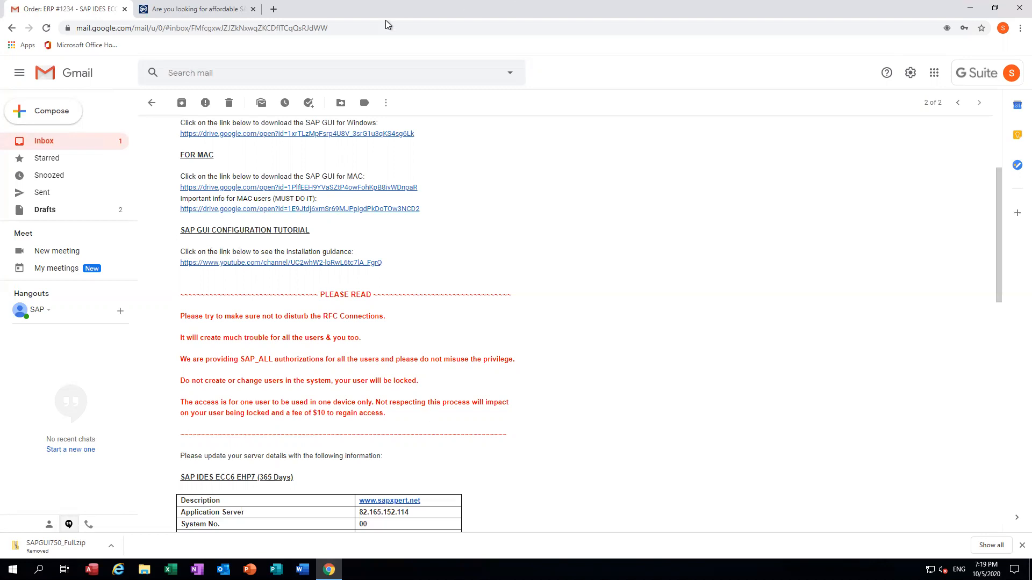
{"action": "left_click_drag", "start_coordinate": [177, 281], "coordinate": [348, 327]}
{"action": "left_click_drag", "start_coordinate": [436, 370], "coordinate": [522, 445]}
{"action": "scroll", "coordinate": [606, 316], "scroll_direction": "down", "scroll_amount": 5}
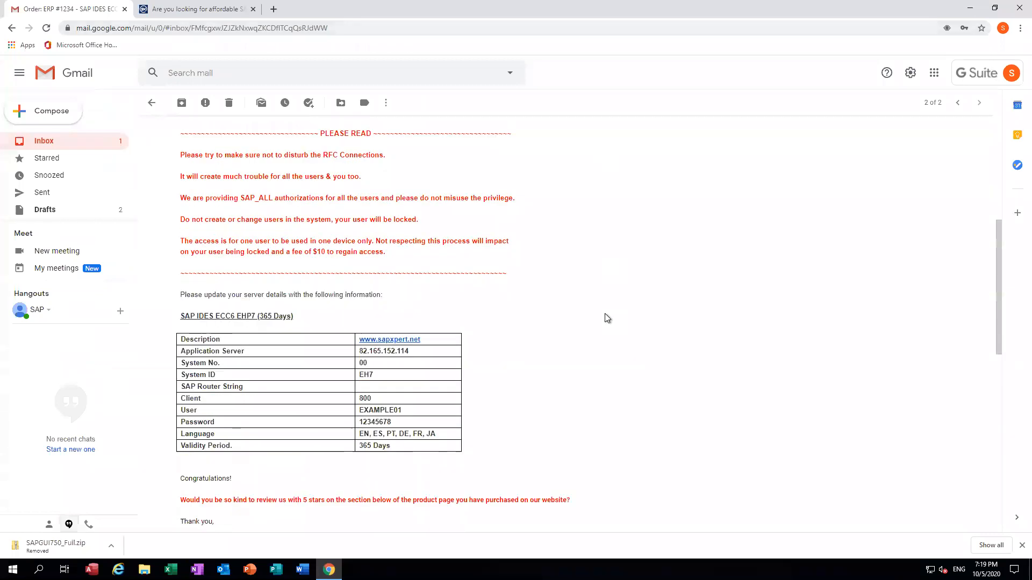
{"action": "scroll", "coordinate": [605, 313], "scroll_direction": "up", "scroll_amount": 1}
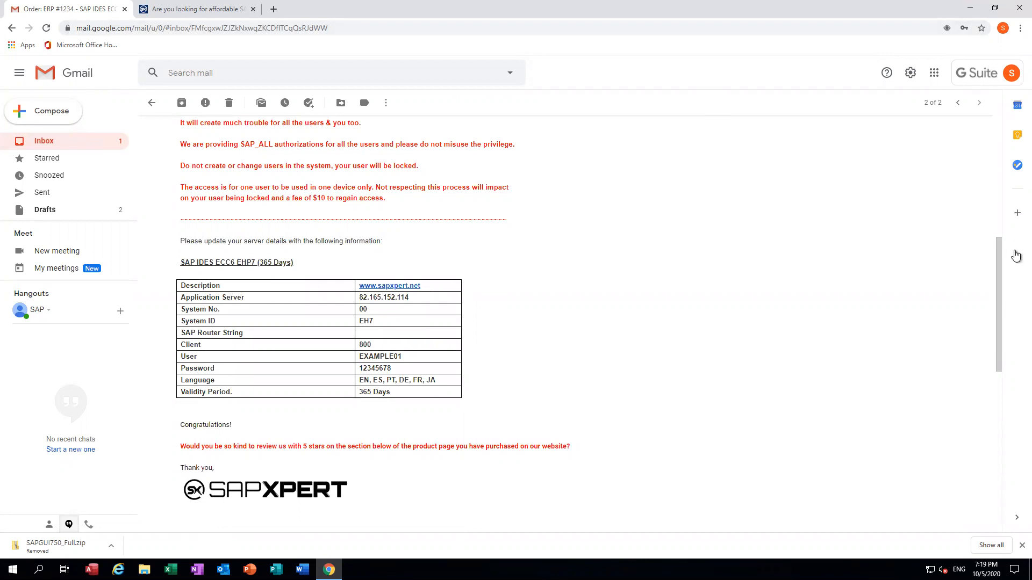
{"action": "left_click_drag", "start_coordinate": [997, 285], "coordinate": [1006, 149]}
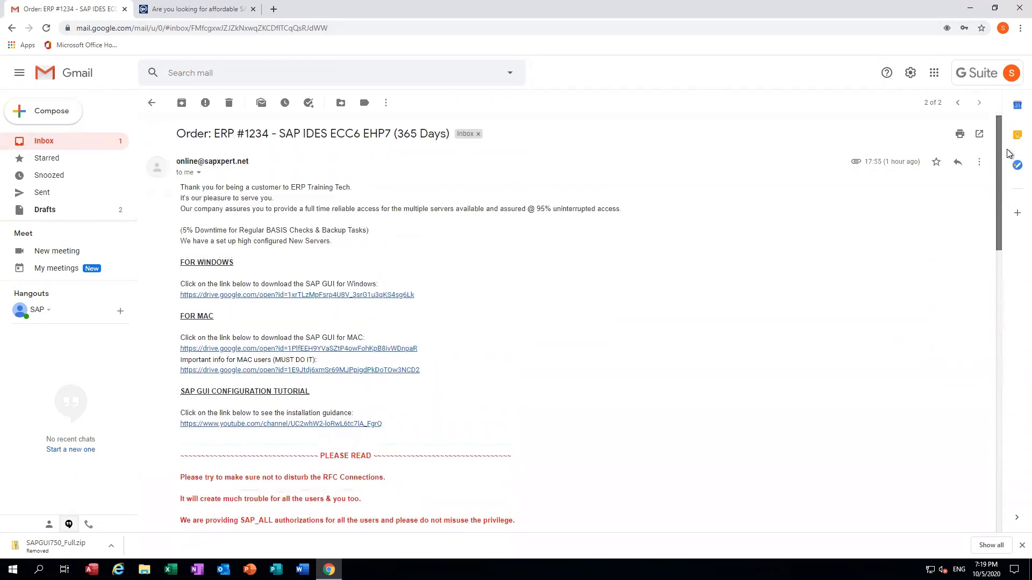
Step: Download the 856 MB SAPGUI750_Full.zip from the Windows Drive link and show it in Downloads
{"action": "left_click", "coordinate": [311, 295]}
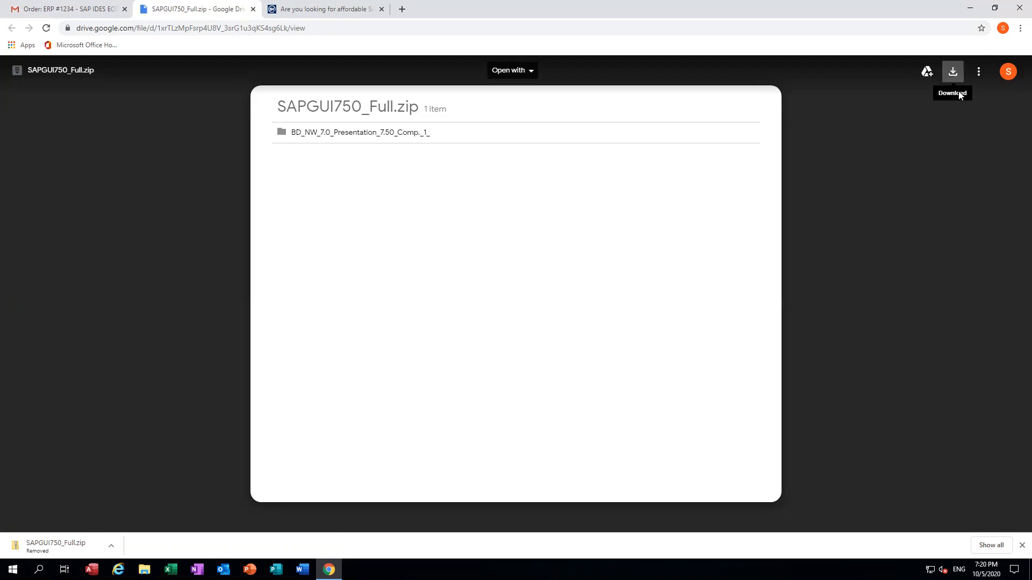
{"action": "left_click", "coordinate": [953, 72]}
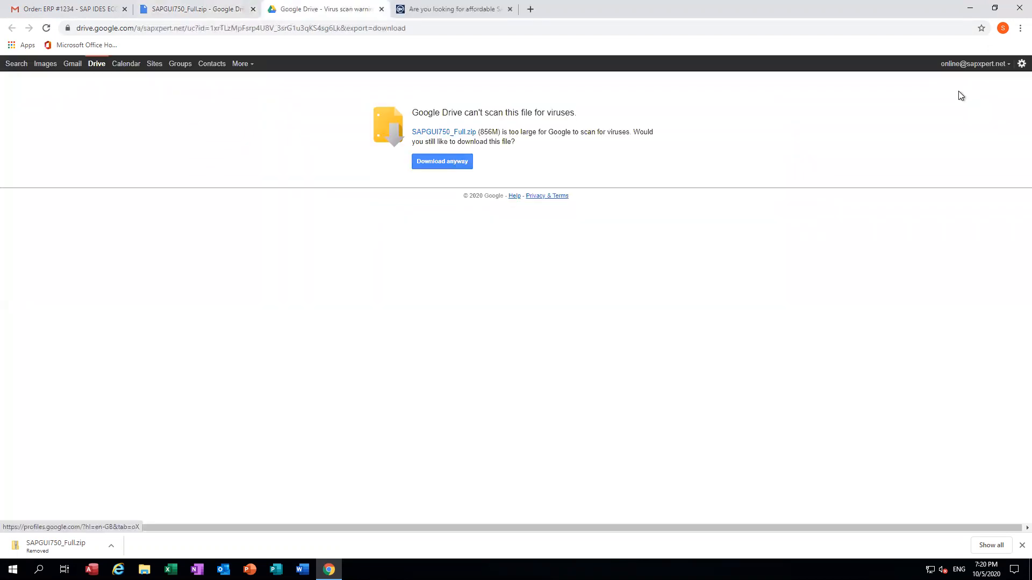
{"action": "left_click", "coordinate": [441, 162]}
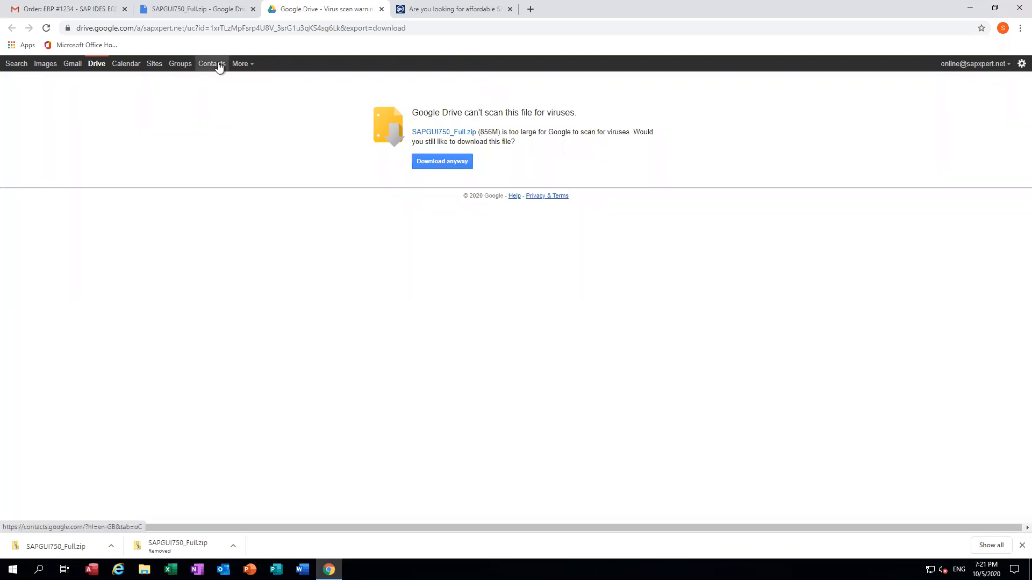
{"action": "left_click", "coordinate": [112, 547]}
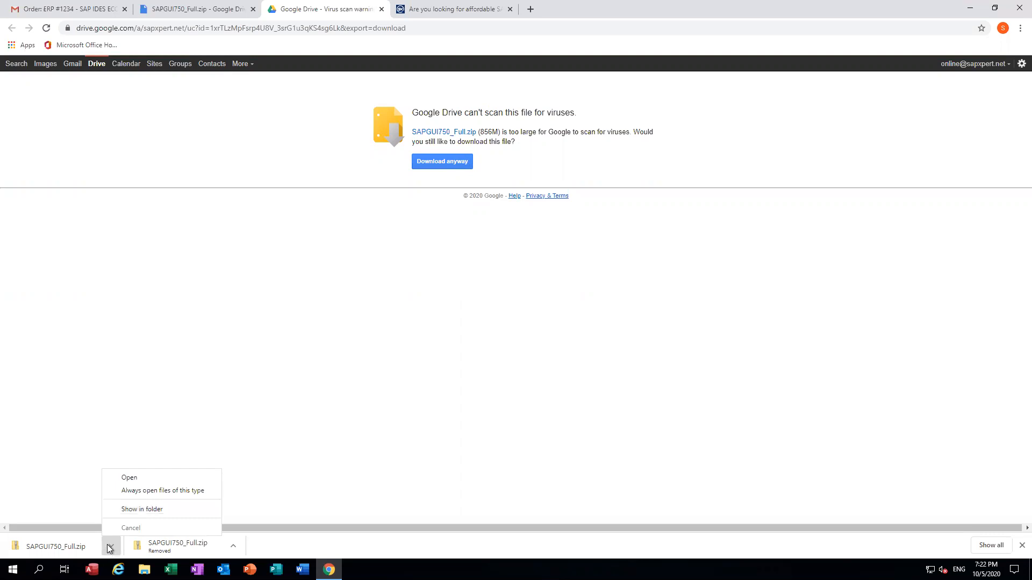
{"action": "left_click", "coordinate": [135, 511]}
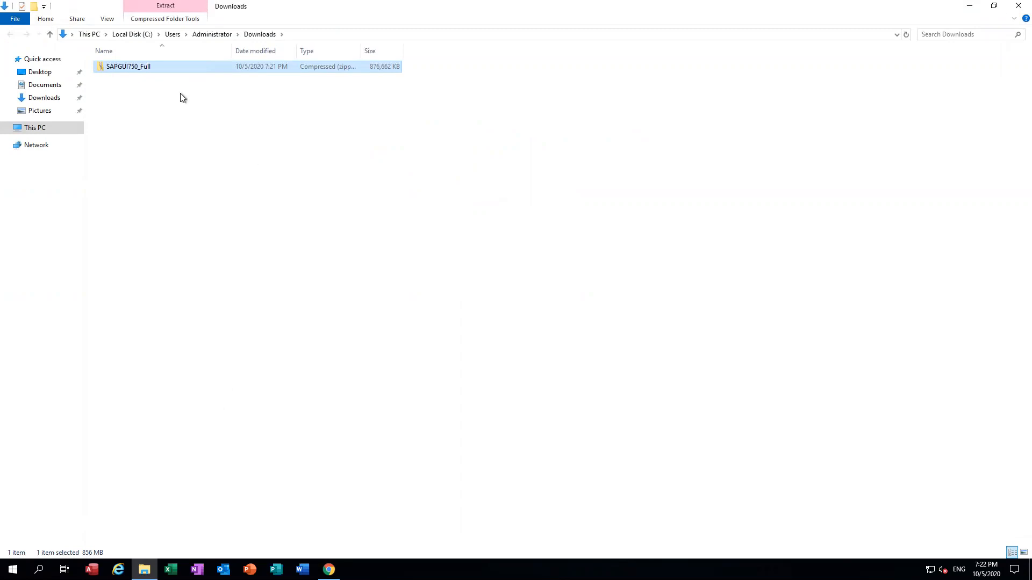
Step: Extract SAPGUI750_Full.zip into the default Downloads\SAPGUI750_Full folder
{"action": "left_click", "coordinate": [144, 98]}
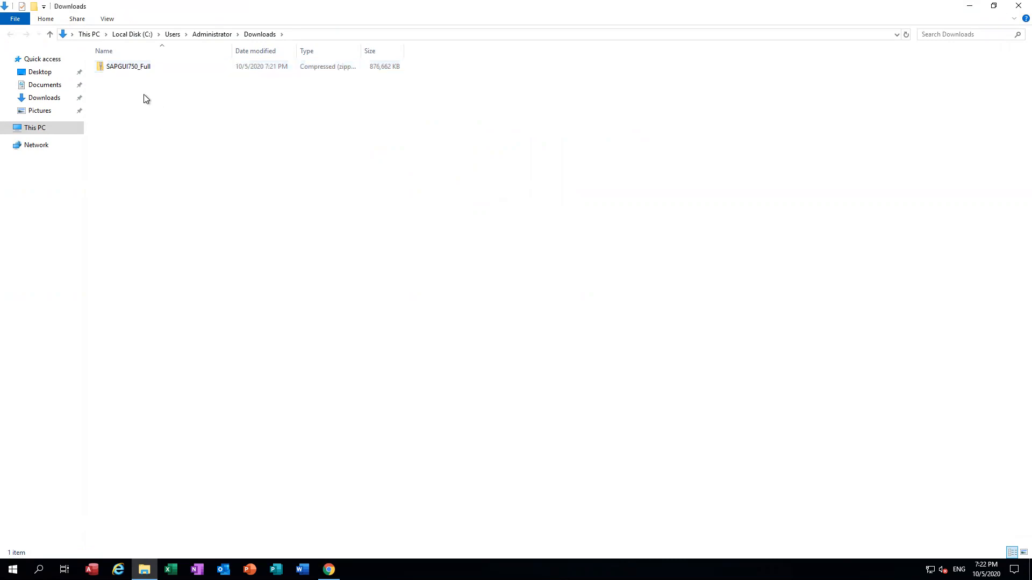
{"action": "left_click", "coordinate": [114, 67]}
{"action": "right_click", "coordinate": [114, 67]}
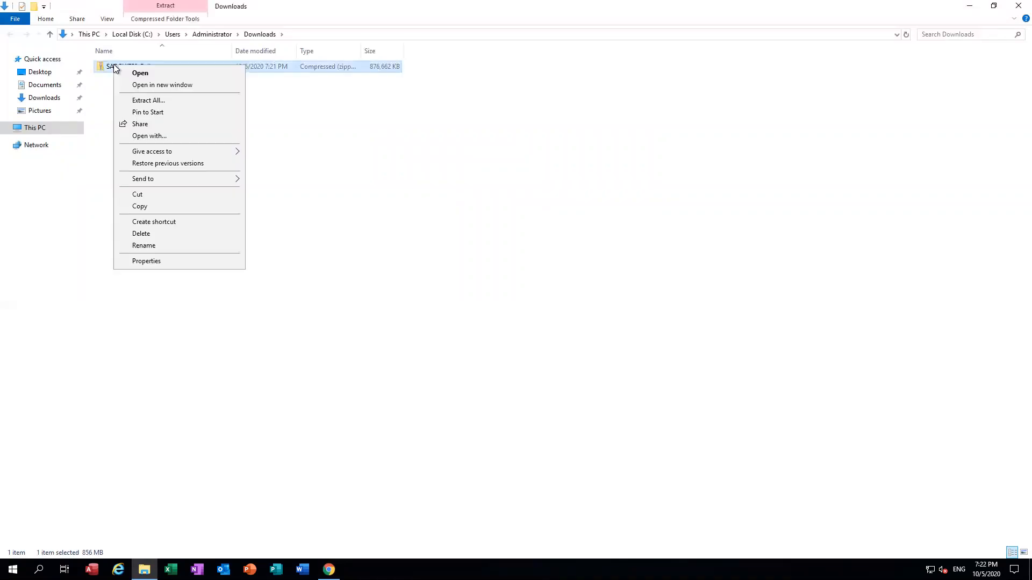
{"action": "left_click", "coordinate": [137, 101]}
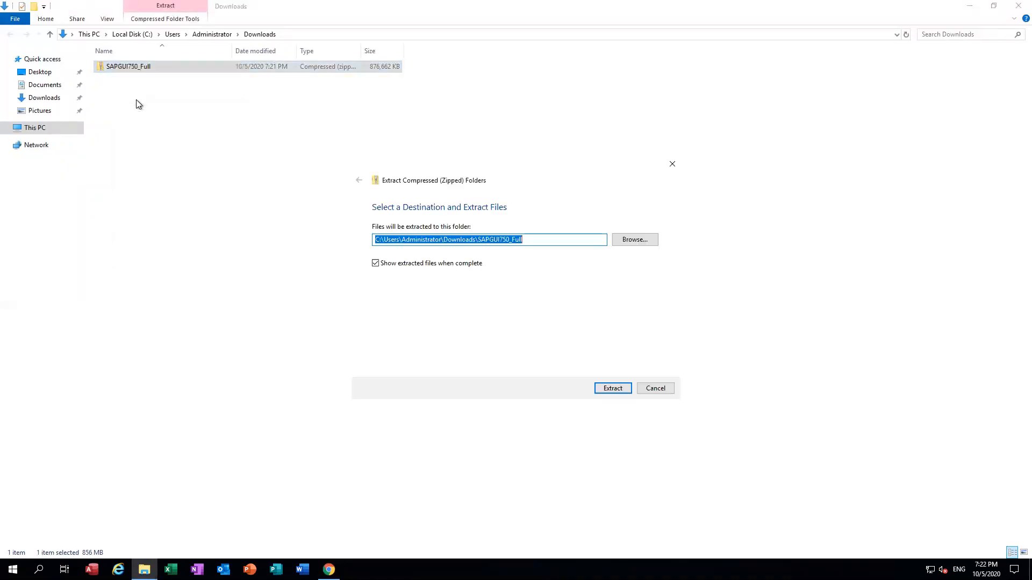
{"action": "left_click", "coordinate": [614, 388]}
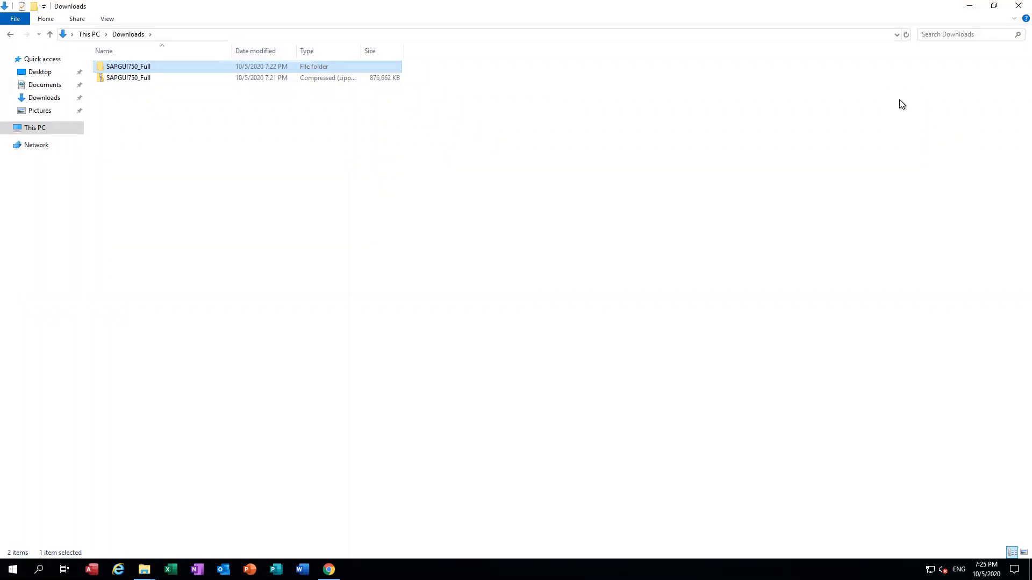
Step: Browse the extracted SAPGUI750_Full folder down through BD_NW_7.0_Presentation_7.50_Comp._1_ into PRES1
{"action": "left_click", "coordinate": [127, 67]}
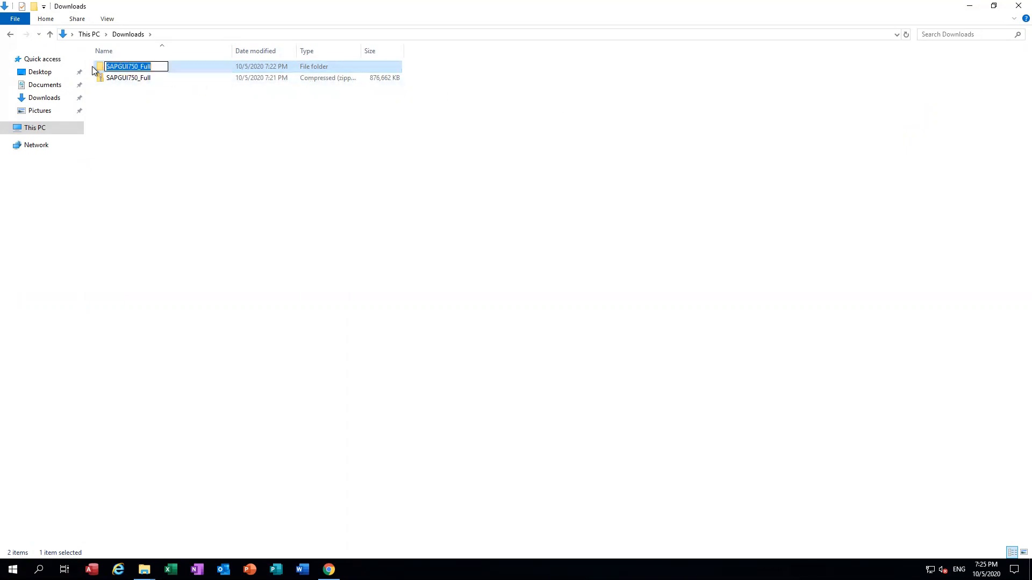
{"action": "left_click", "coordinate": [101, 70]}
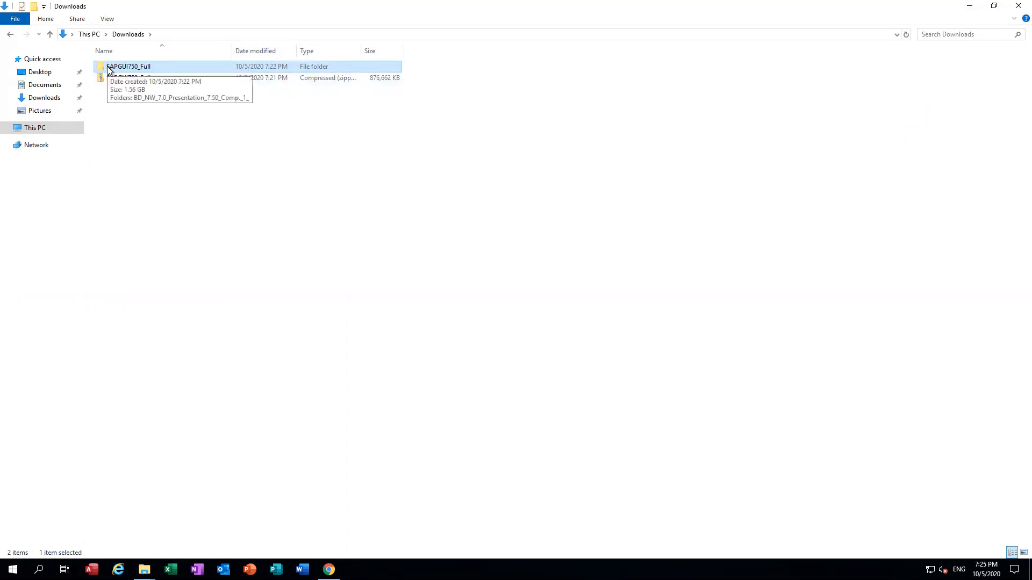
{"action": "double_click", "coordinate": [110, 69]}
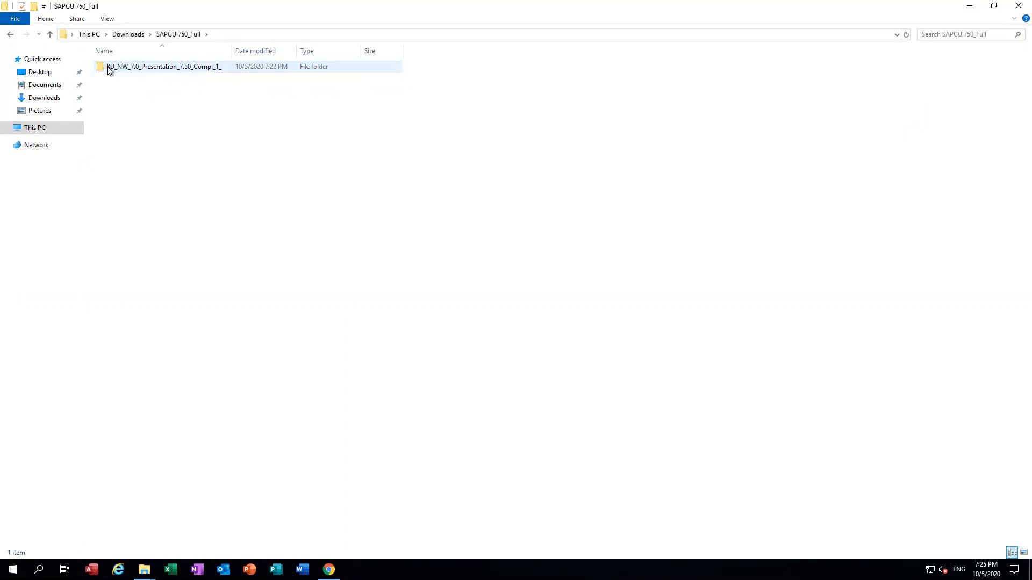
{"action": "double_click", "coordinate": [108, 68]}
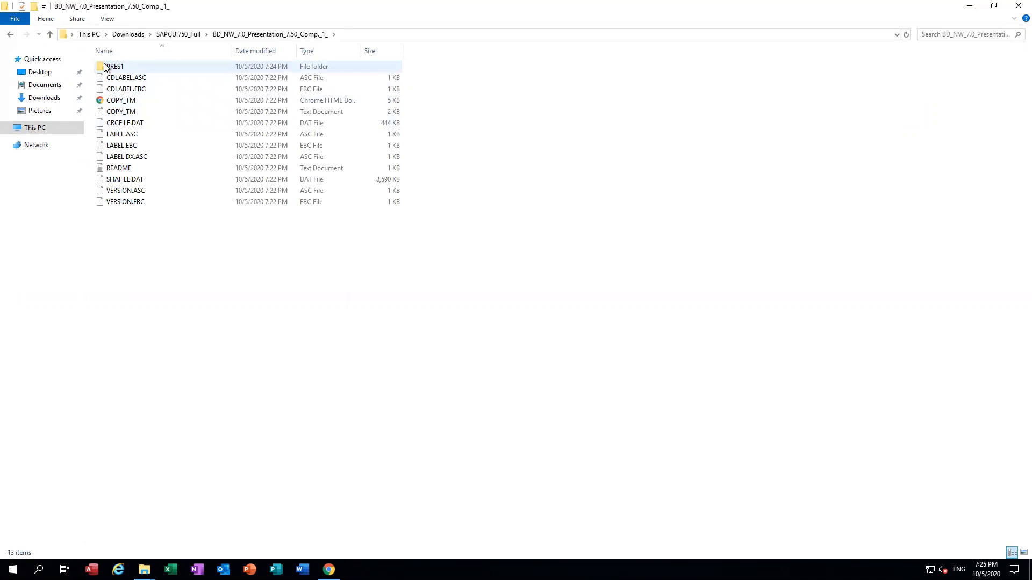
{"action": "left_click", "coordinate": [106, 69]}
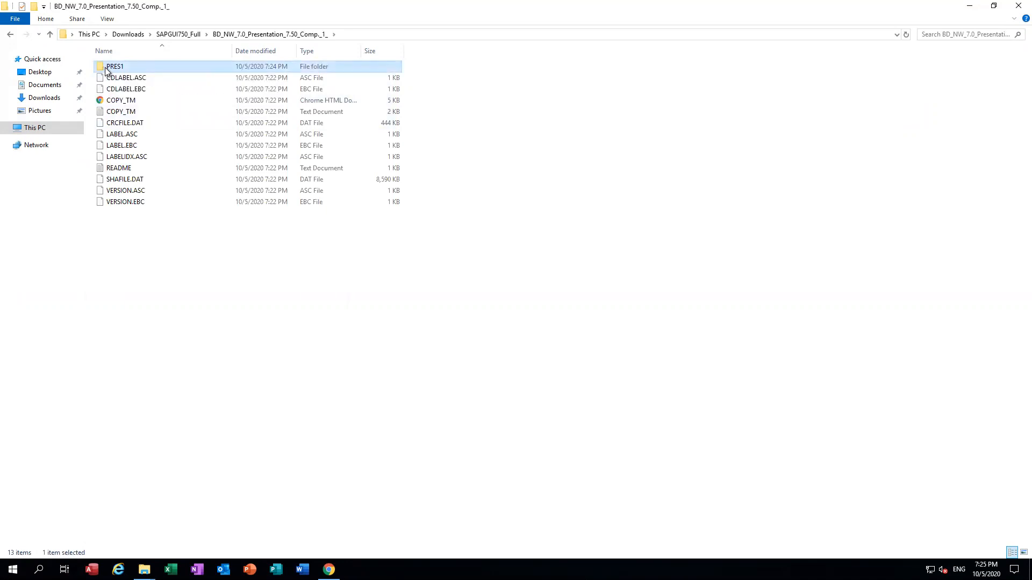
{"action": "double_click", "coordinate": [106, 70]}
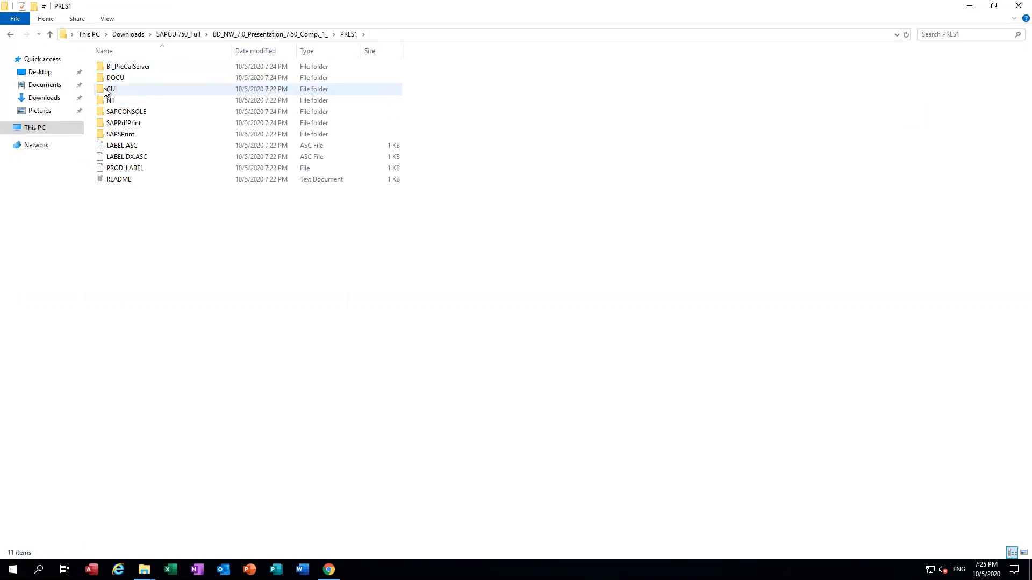
Step: Go through GUI\WINDOWS\WIN32 and run the SetupAll installer
{"action": "left_click", "coordinate": [106, 90]}
{"action": "double_click", "coordinate": [106, 90]}
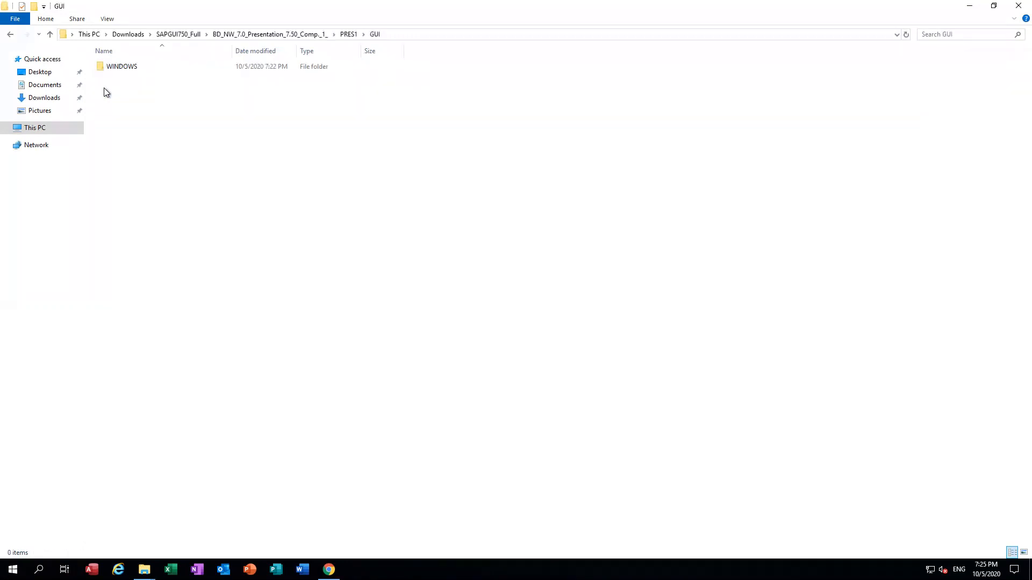
{"action": "double_click", "coordinate": [114, 71]}
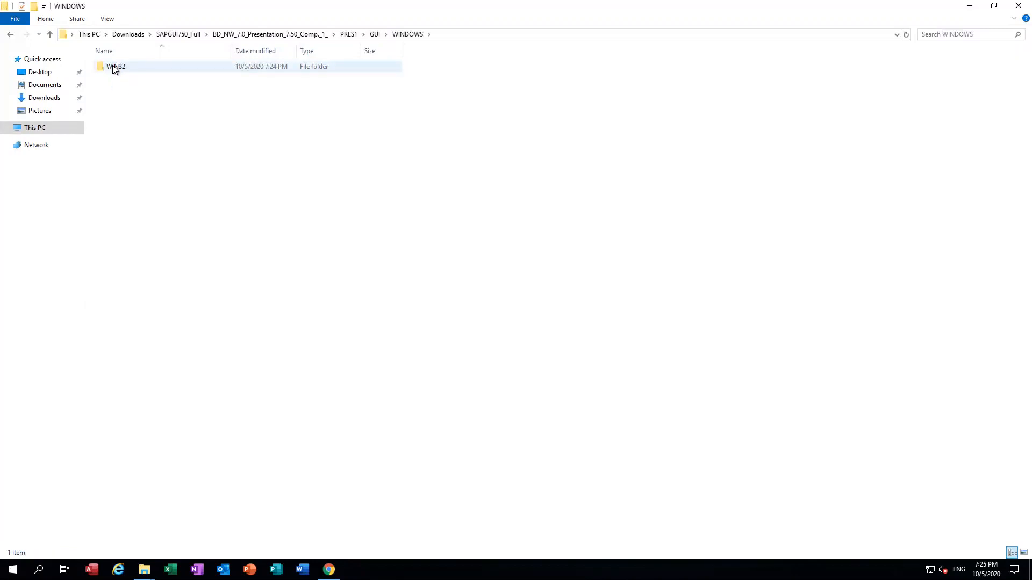
{"action": "double_click", "coordinate": [114, 68]}
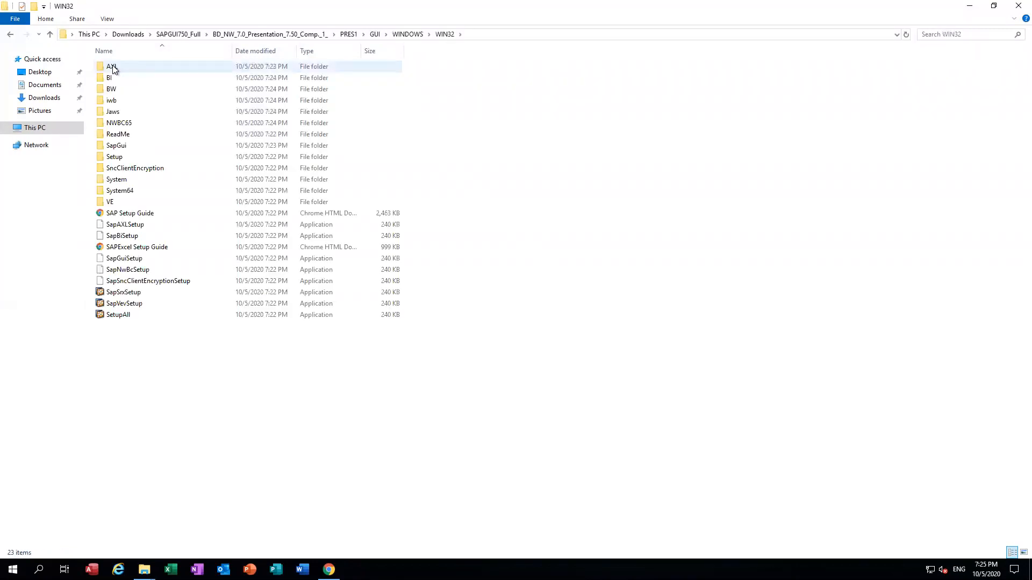
{"action": "left_click", "coordinate": [120, 316]}
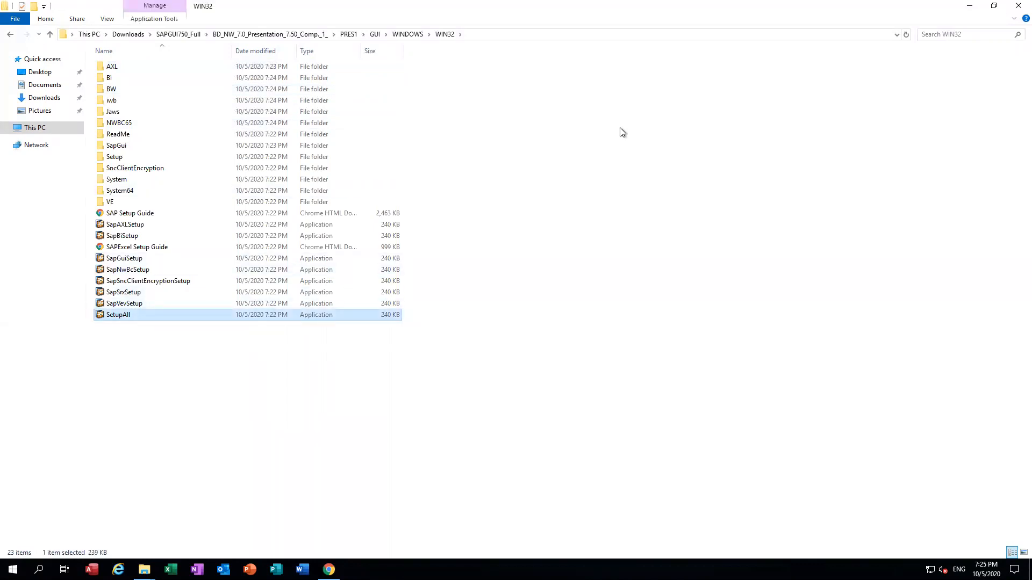
{"action": "double_click", "coordinate": [123, 317]}
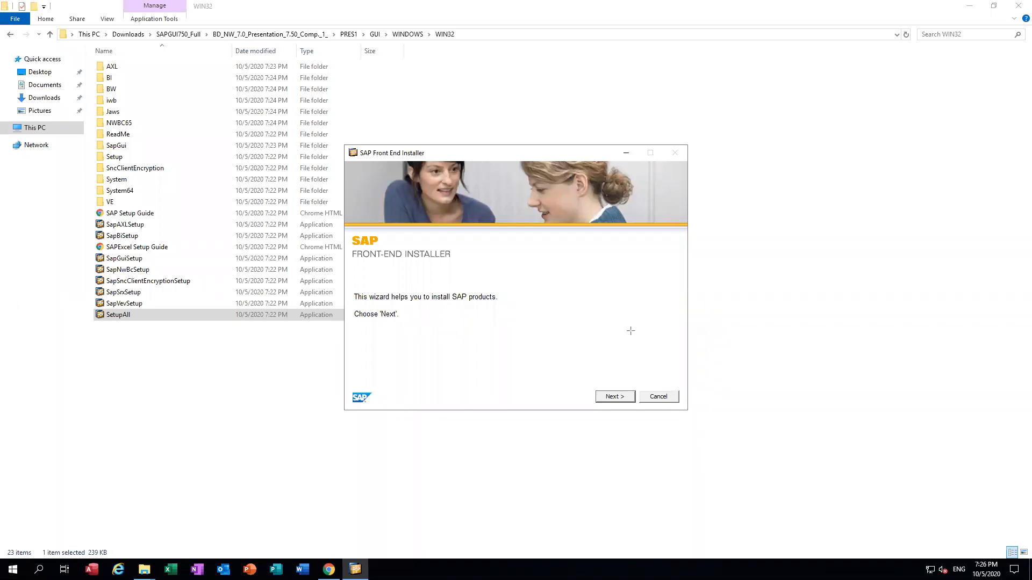
Step: Move past the SAP Front-End Installer welcome page to the component list
{"action": "left_click", "coordinate": [636, 405]}
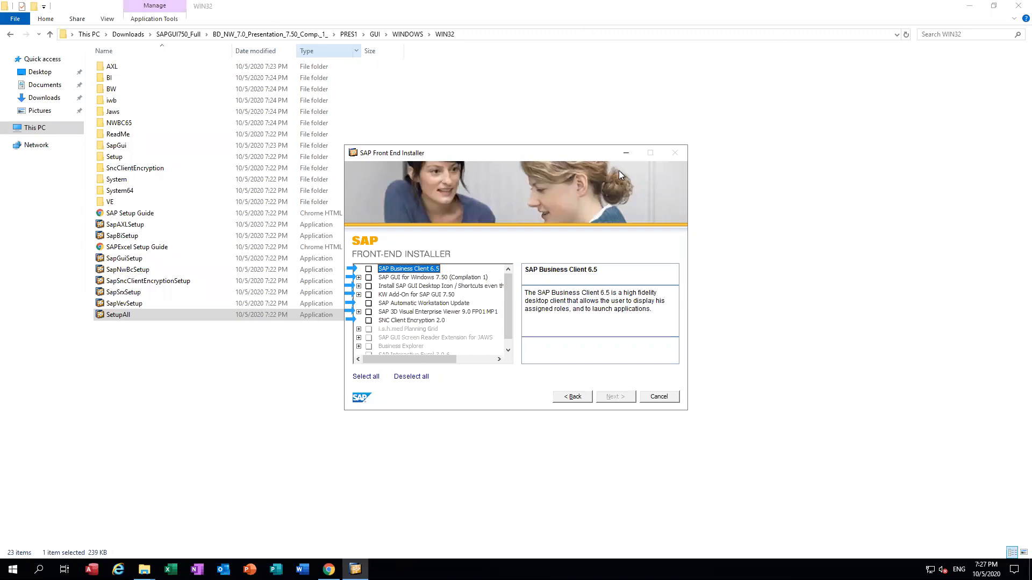
Step: Tick Business Client 6.5, SAP GUI 7.50, Desktop Icon, KW Add-On, Workstation Update, 3D Viewer and SNC Encryption
{"action": "left_click", "coordinate": [508, 63]}
{"action": "left_click", "coordinate": [369, 269]}
{"action": "left_click", "coordinate": [369, 277]}
{"action": "left_click", "coordinate": [369, 286]}
{"action": "left_click", "coordinate": [369, 295]}
{"action": "left_click", "coordinate": [369, 303]}
{"action": "left_click", "coordinate": [368, 312]}
{"action": "left_click", "coordinate": [369, 320]}
{"action": "left_click", "coordinate": [368, 321]}
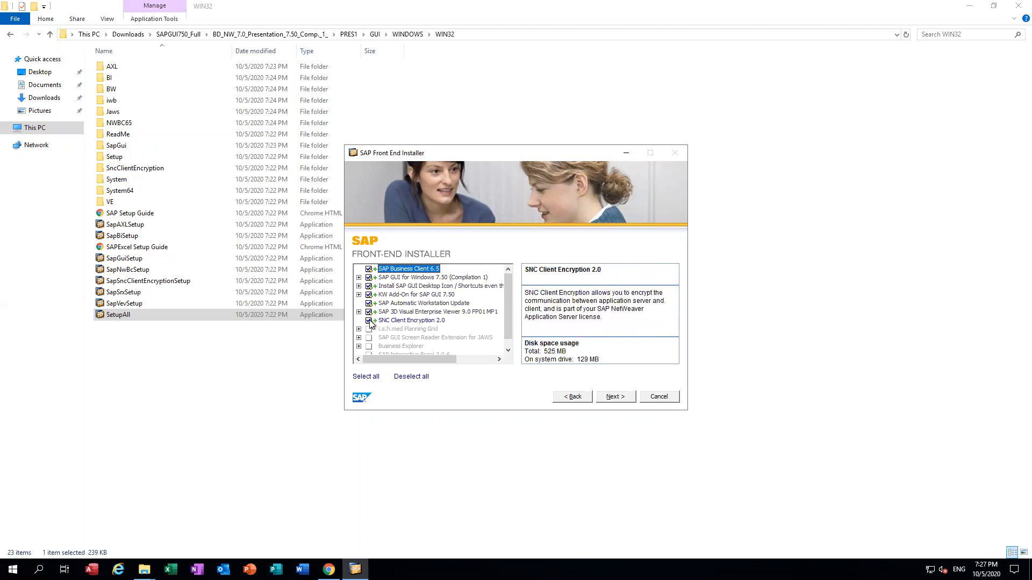
Step: Inspect the i.s.h.med Planning Grid entry without selecting it, then continue with the 534 MB selection
{"action": "scroll", "coordinate": [396, 326], "scroll_direction": "down", "scroll_amount": 1}
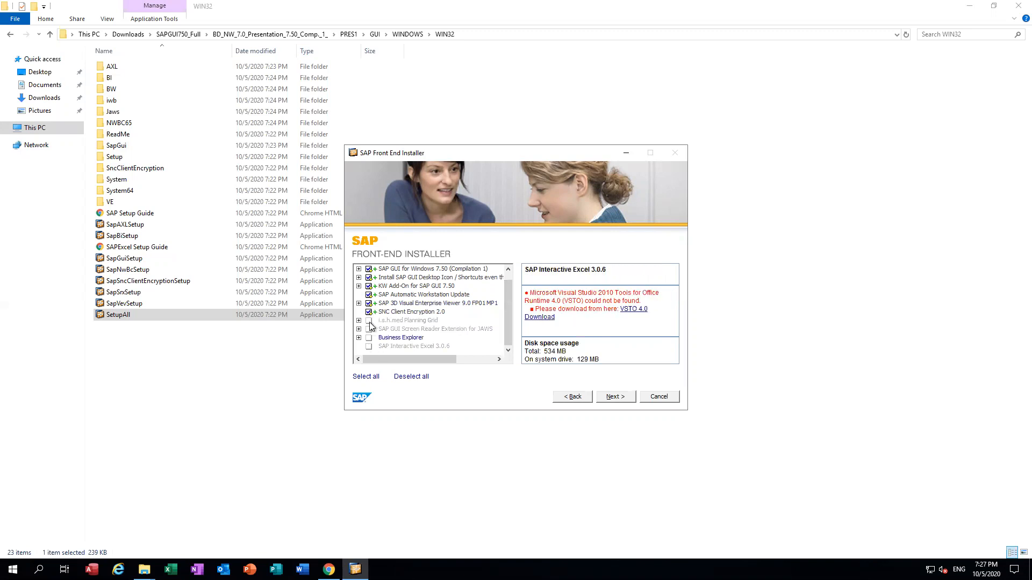
{"action": "left_click", "coordinate": [369, 321]}
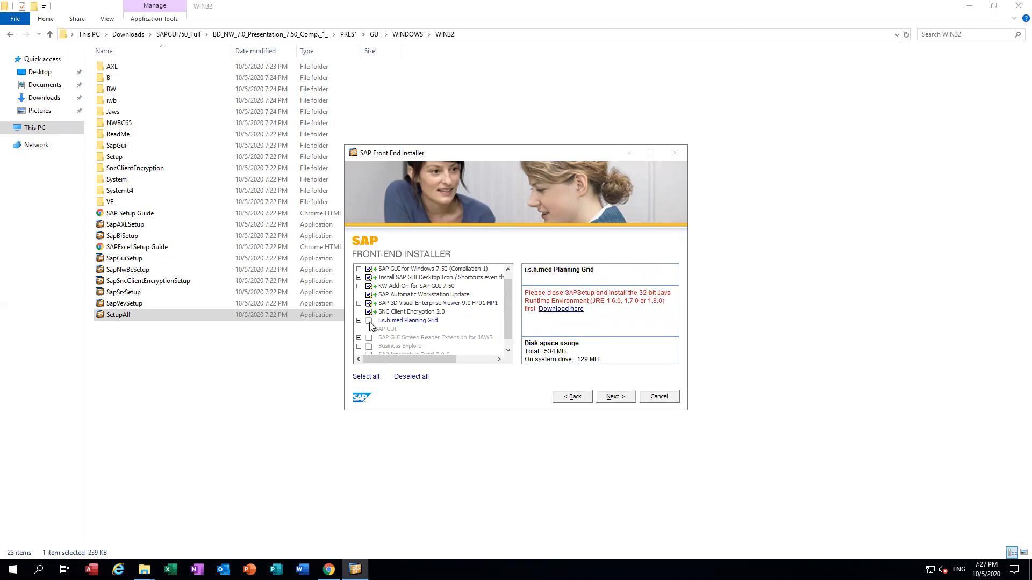
{"action": "left_click", "coordinate": [359, 321]}
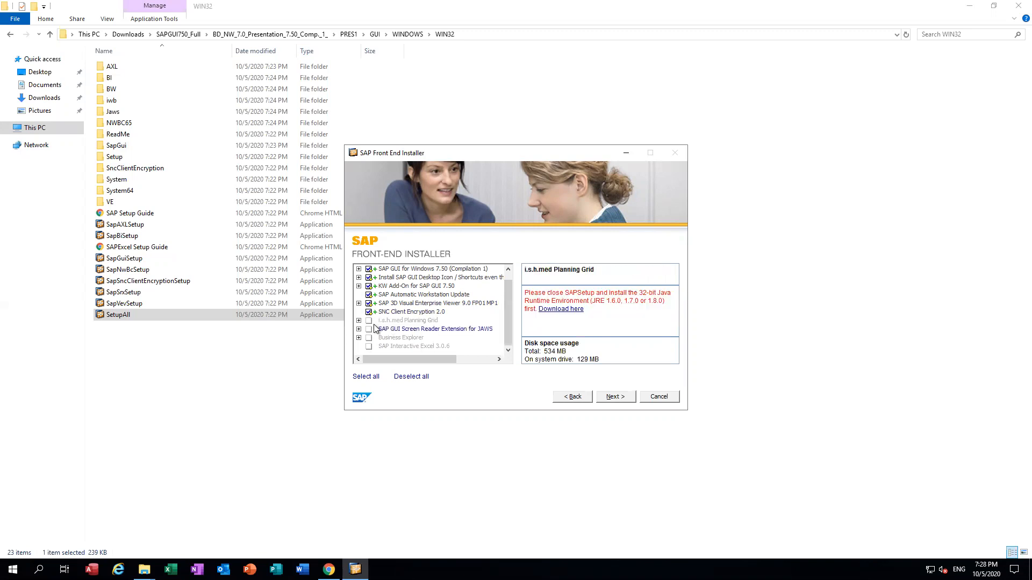
{"action": "scroll", "coordinate": [453, 277], "scroll_direction": "up", "scroll_amount": 1}
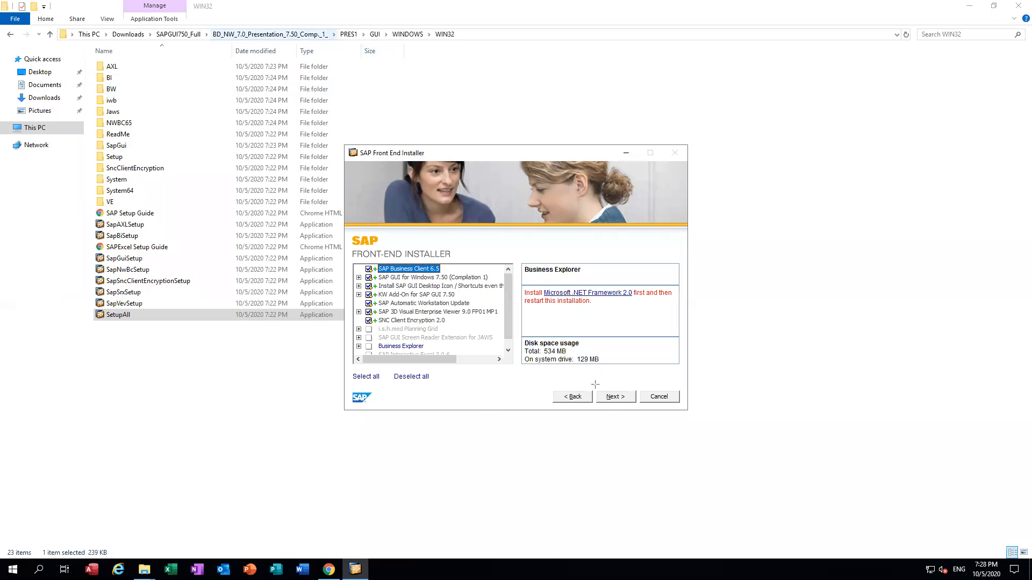
{"action": "left_click", "coordinate": [632, 396]}
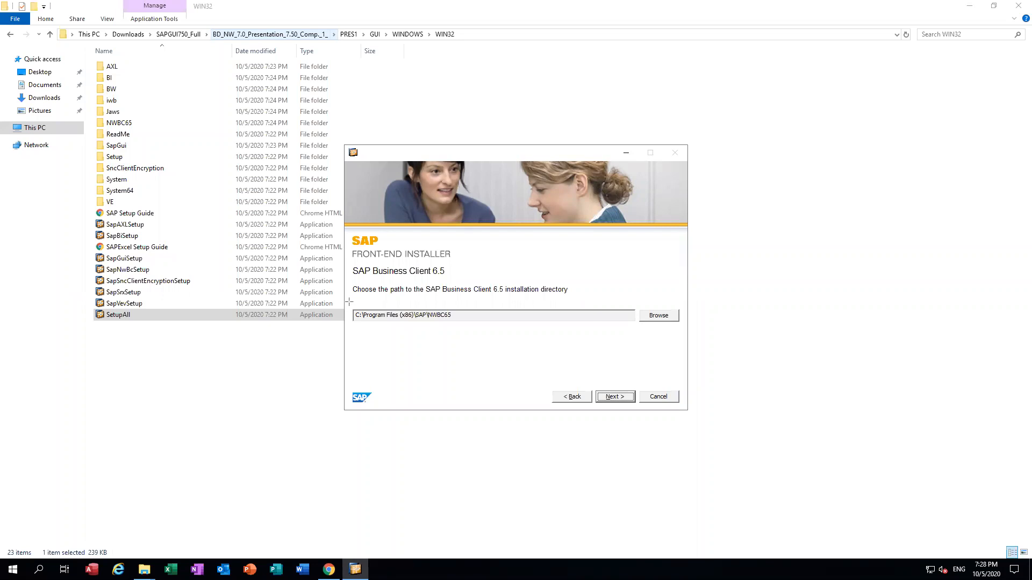
Step: Accept the default directories for Business Client 6.5, SAP GUI 7.50 and the 3D Viewer
{"action": "left_click_drag", "start_coordinate": [350, 301], "coordinate": [483, 328]}
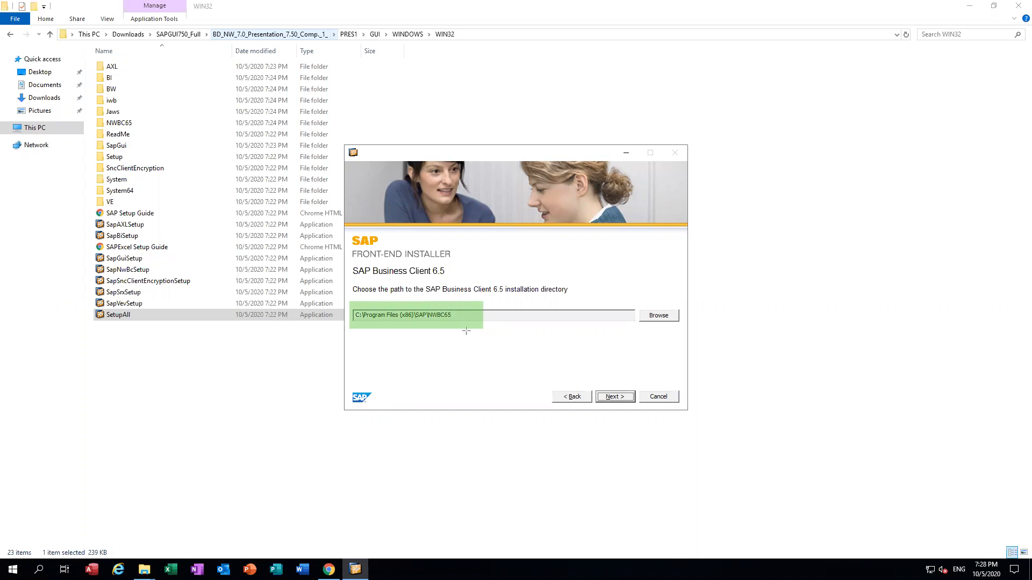
{"action": "left_click_drag", "start_coordinate": [593, 384], "coordinate": [638, 410]}
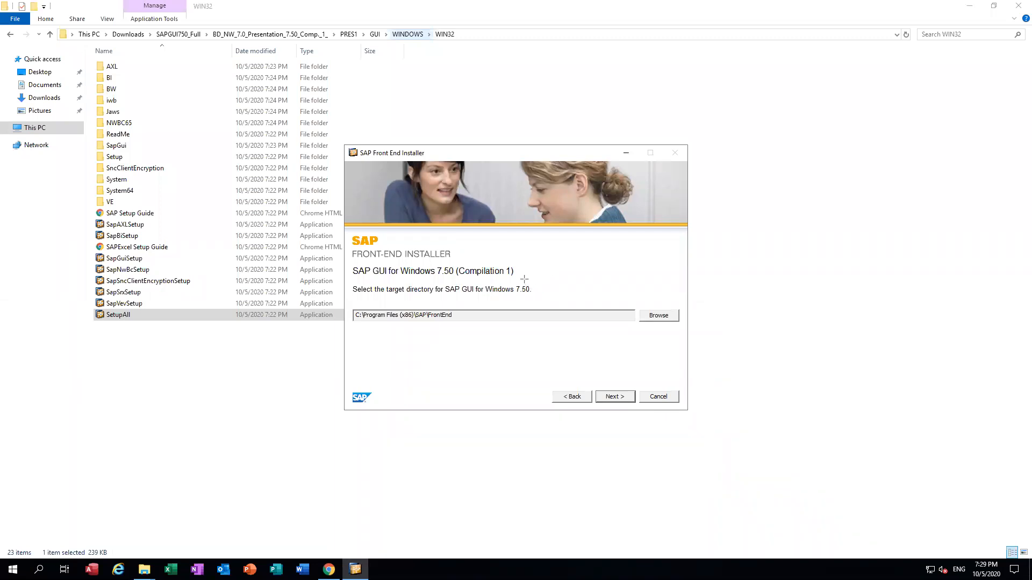
{"action": "left_click_drag", "start_coordinate": [344, 301], "coordinate": [504, 327]}
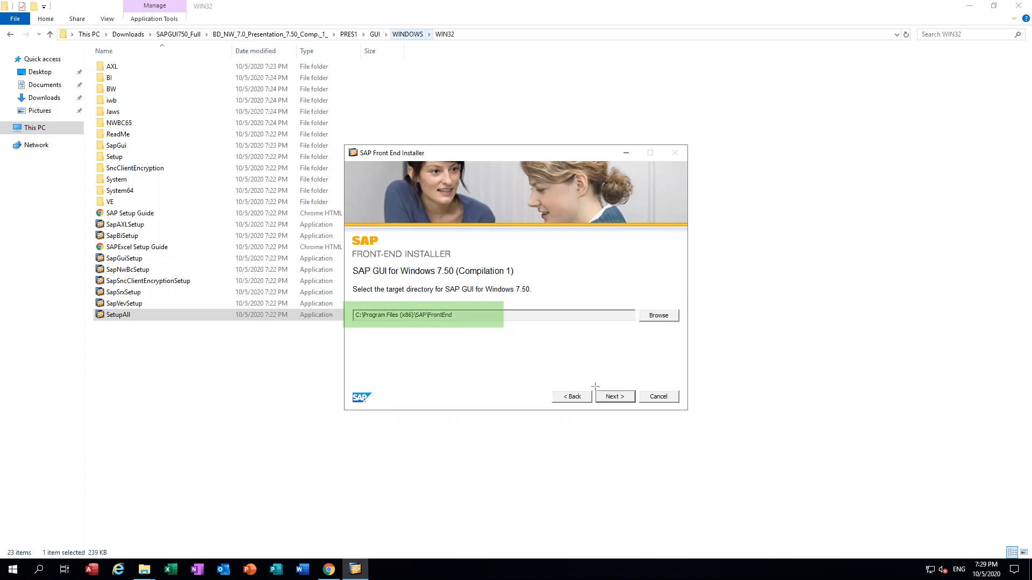
{"action": "left_click_drag", "start_coordinate": [597, 391], "coordinate": [639, 407]}
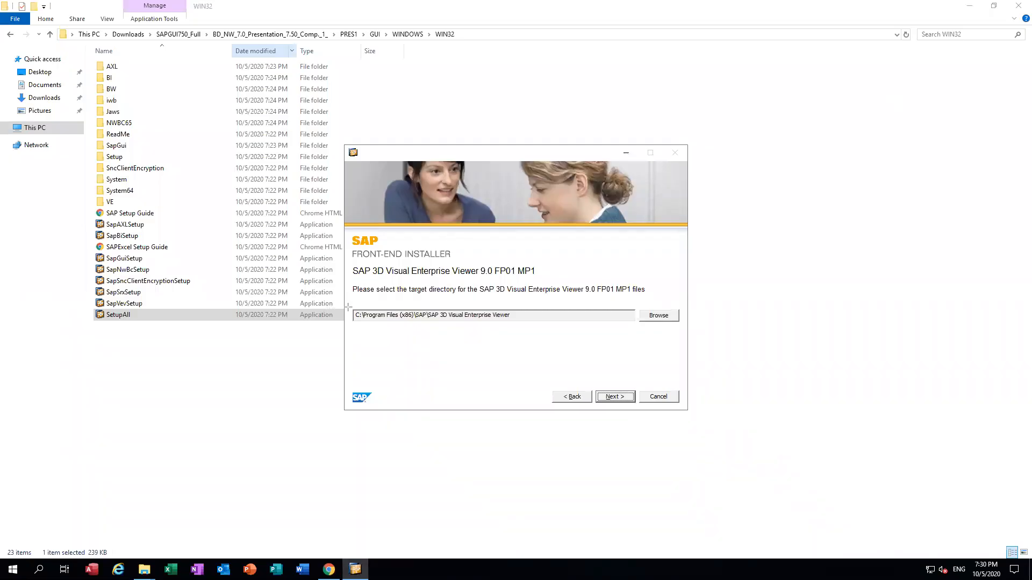
{"action": "left_click_drag", "start_coordinate": [348, 305], "coordinate": [521, 323]}
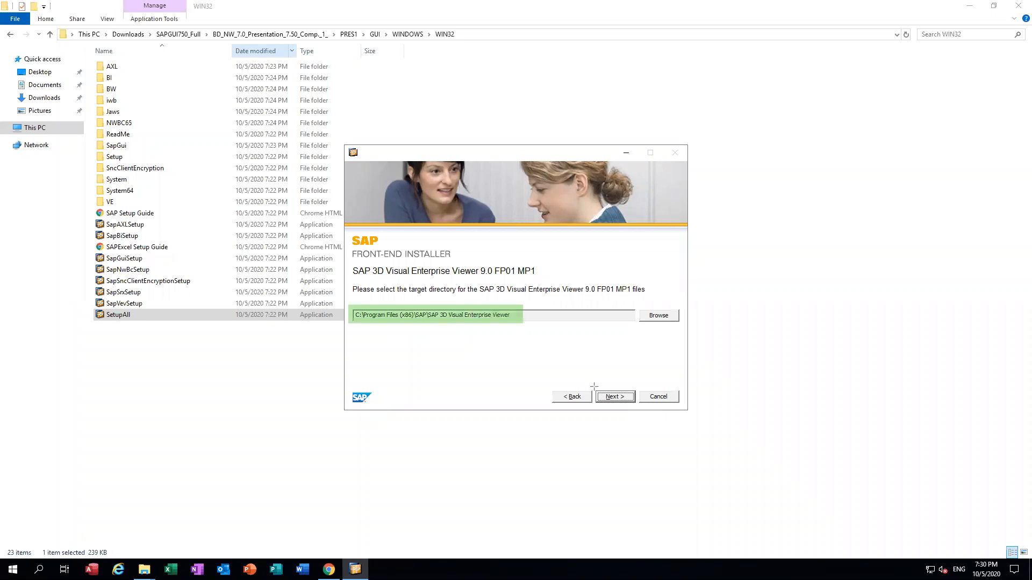
{"action": "left_click_drag", "start_coordinate": [592, 384], "coordinate": [640, 407]}
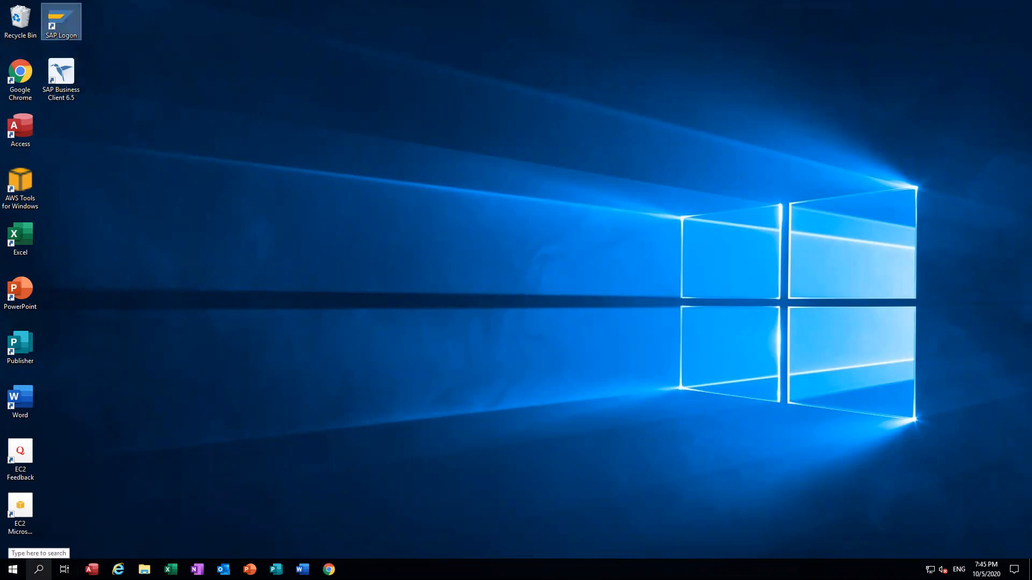
Step: Search Start for 'sap gui', then launch SAP Logon 750 from its desktop shortcut
{"action": "left_click", "coordinate": [39, 569]}
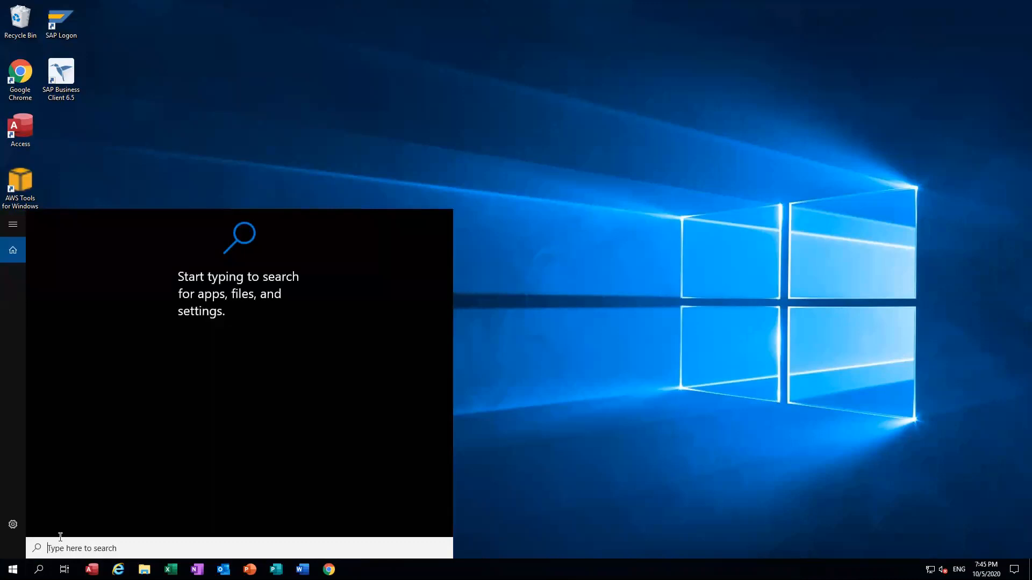
{"action": "type", "text": "sap gui"}
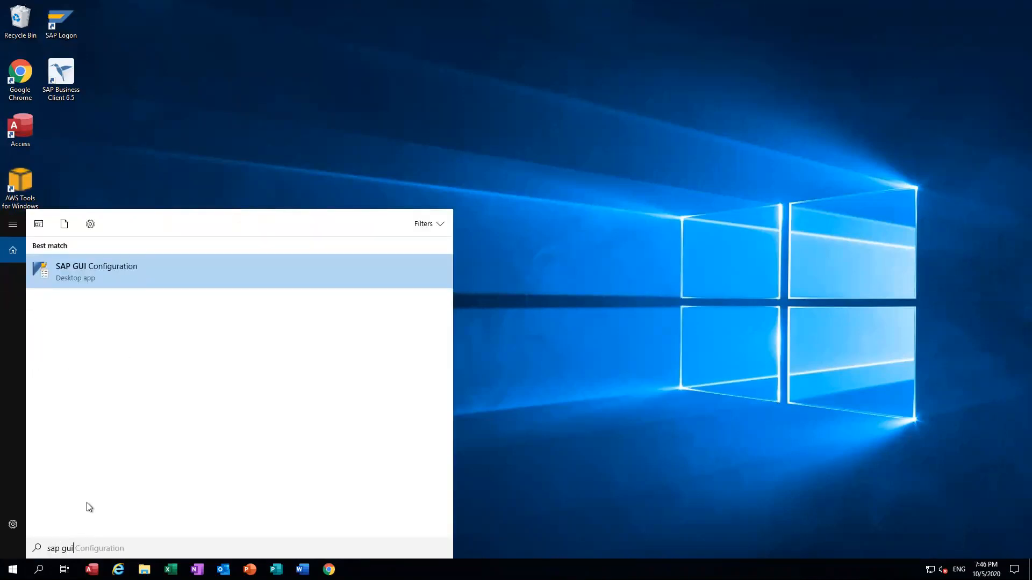
{"action": "left_click", "coordinate": [92, 272]}
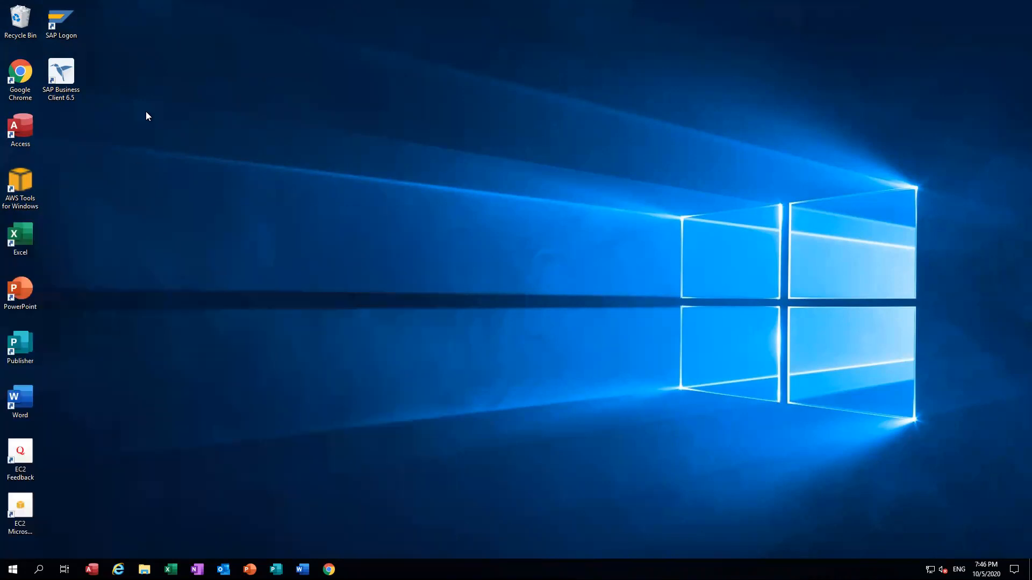
{"action": "double_click", "coordinate": [63, 20]}
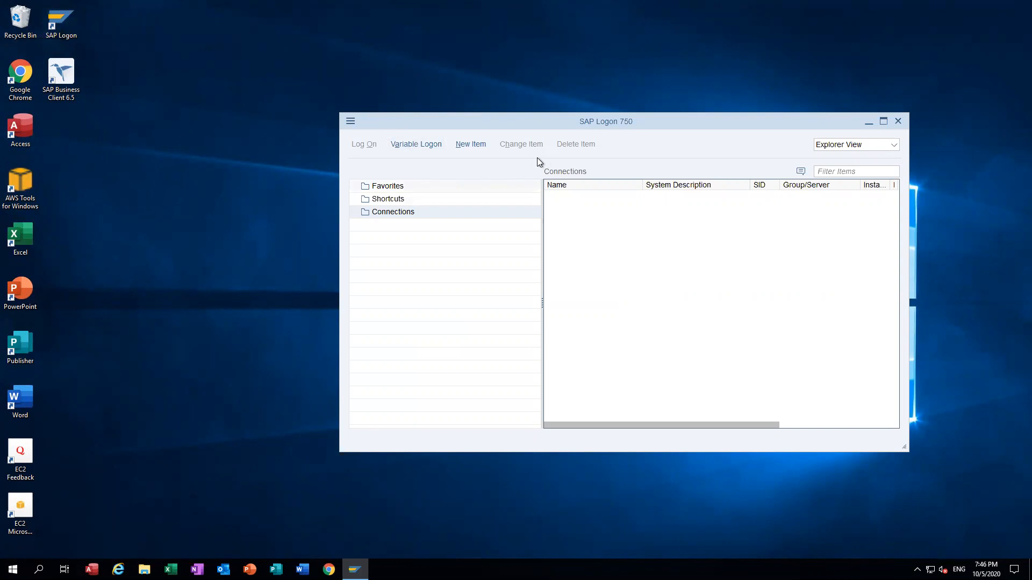
Step: Create a new SAP Logon entry as a User Specified System and reach its parameters page
{"action": "left_click", "coordinate": [475, 145]}
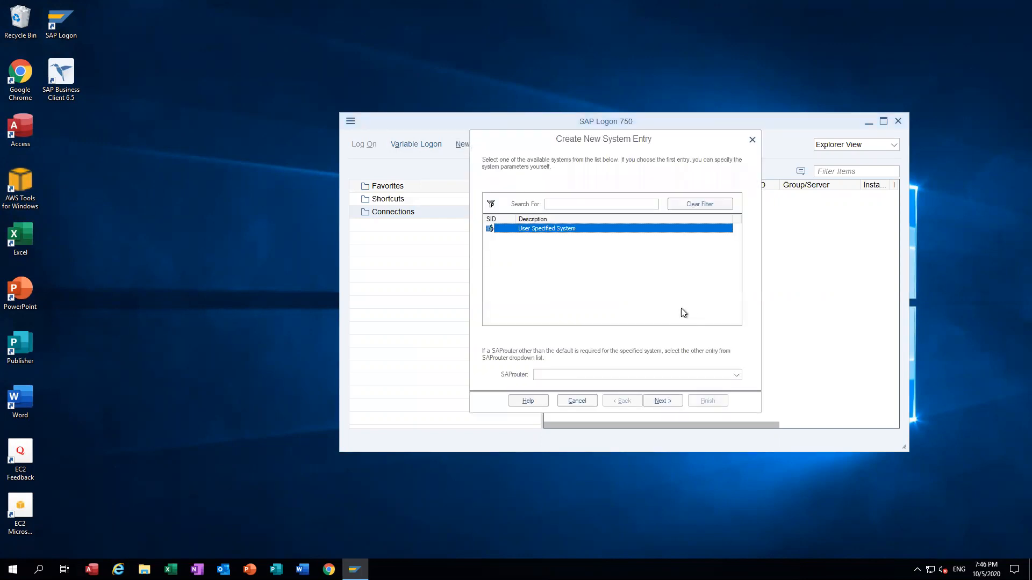
{"action": "left_click", "coordinate": [663, 401]}
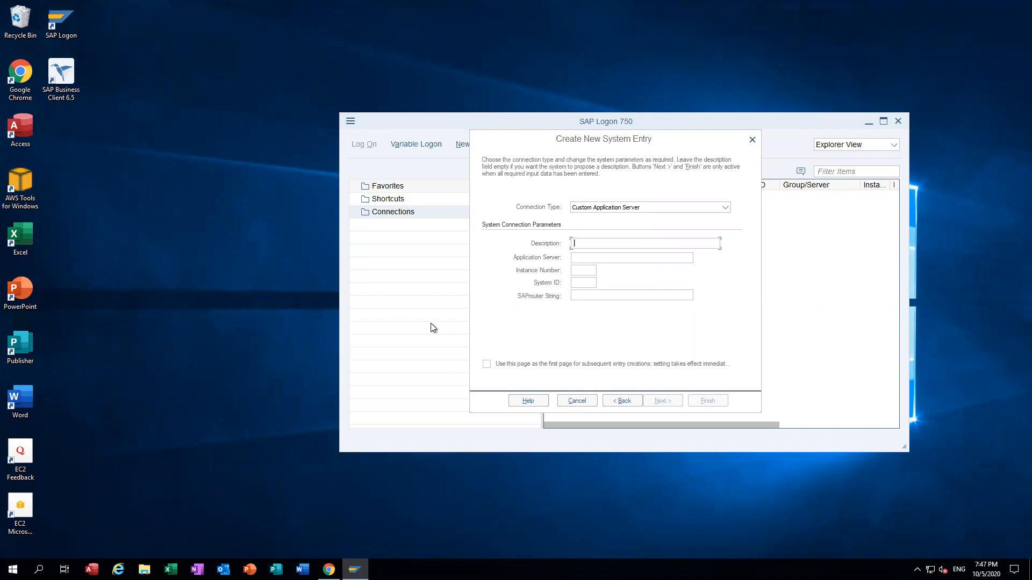
{"action": "mouse_move", "coordinate": [329, 569]}
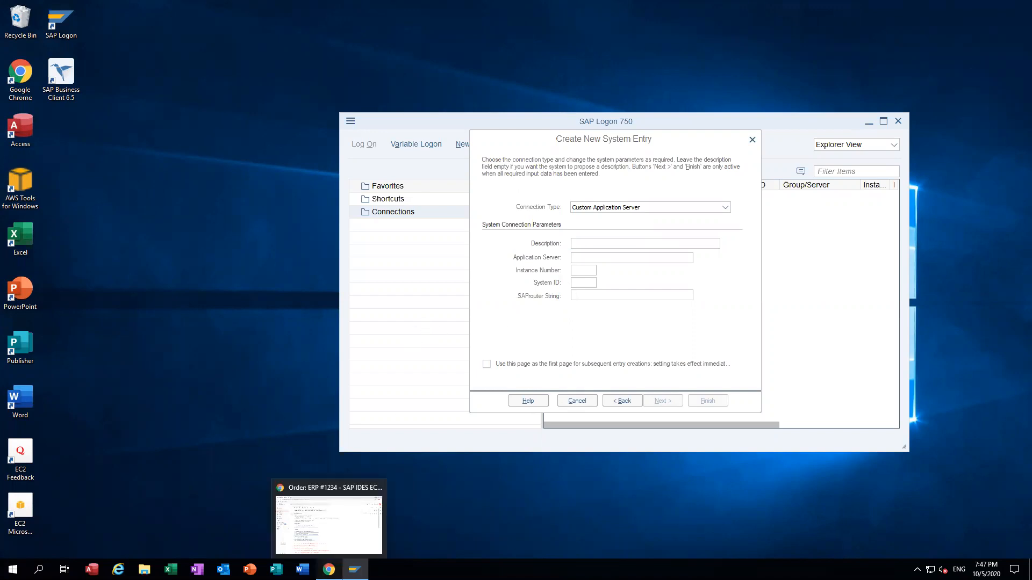
{"action": "left_click", "coordinate": [325, 518]}
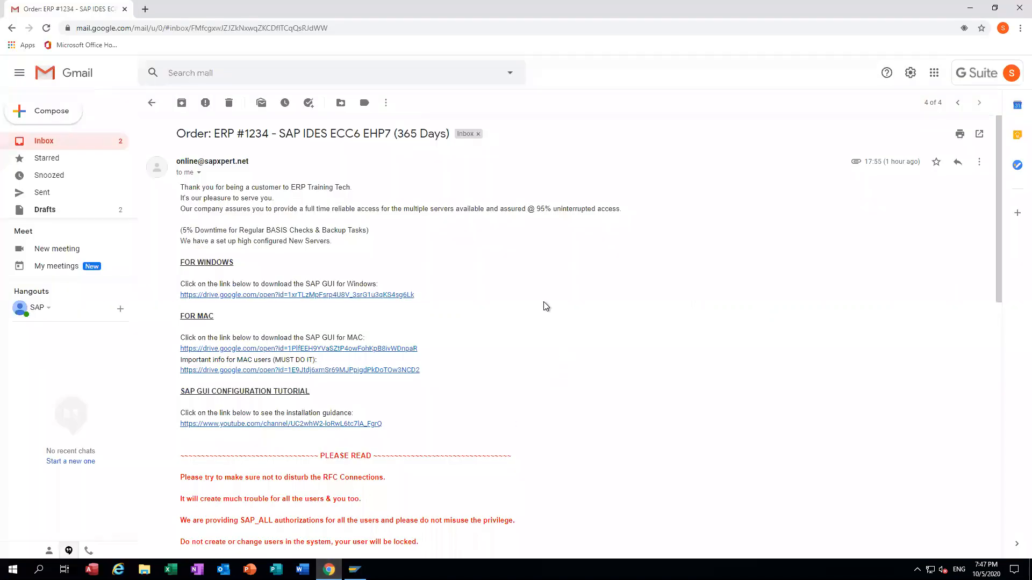
{"action": "scroll", "coordinate": [546, 306], "scroll_direction": "down", "scroll_amount": 7}
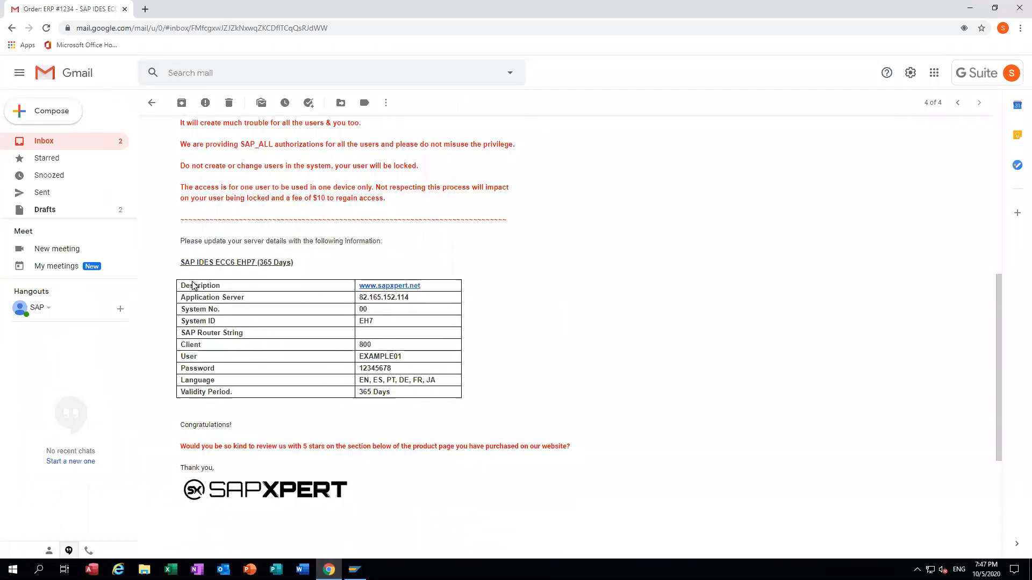
{"action": "left_click_drag", "start_coordinate": [181, 285], "coordinate": [430, 395]}
{"action": "left_click", "coordinate": [508, 335]}
{"action": "left_click_drag", "start_coordinate": [428, 286], "coordinate": [359, 288]}
{"action": "key", "text": "ctrl+c"}
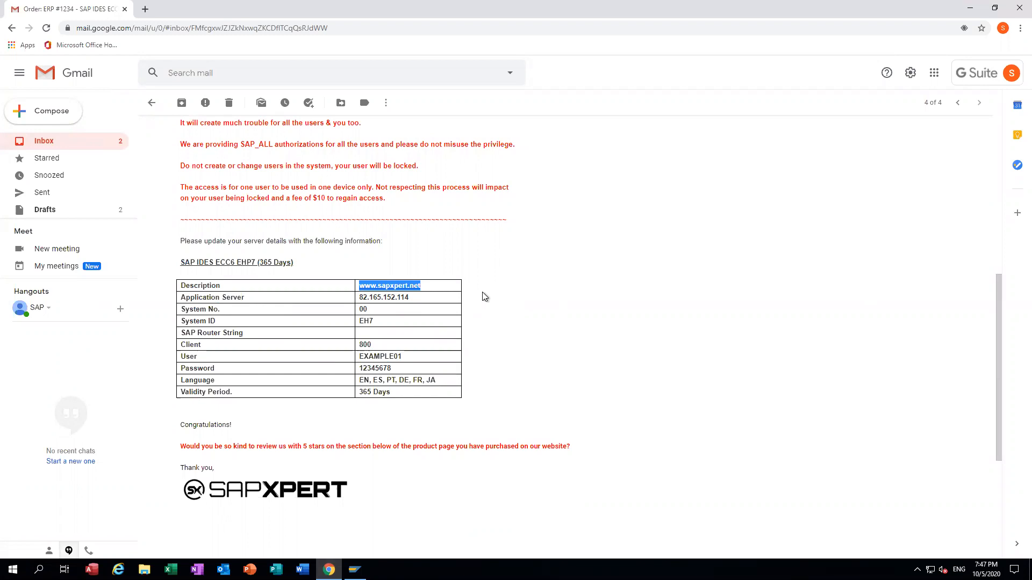
{"action": "left_click", "coordinate": [528, 282]}
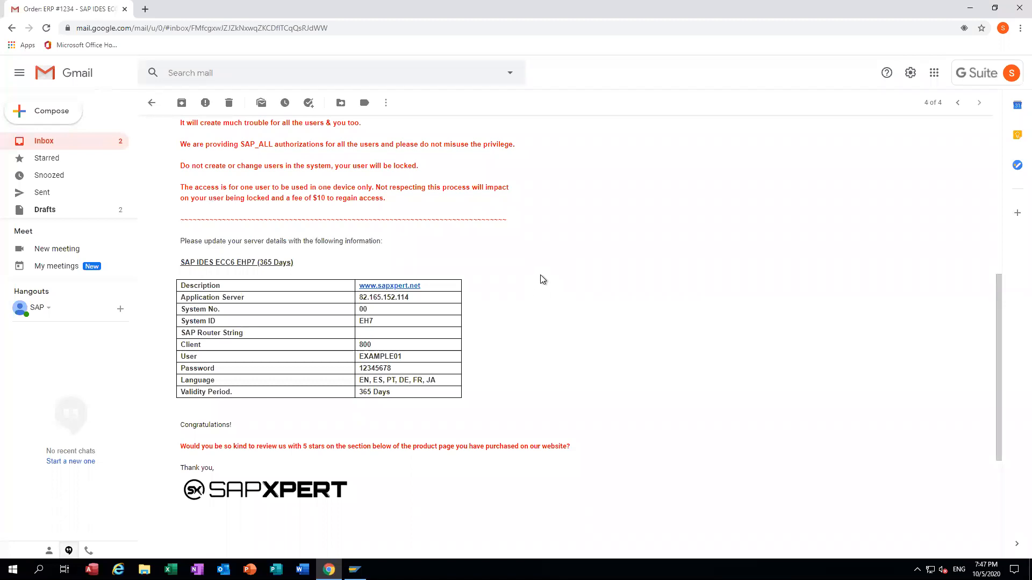
{"action": "key", "text": "alt+Tab"}
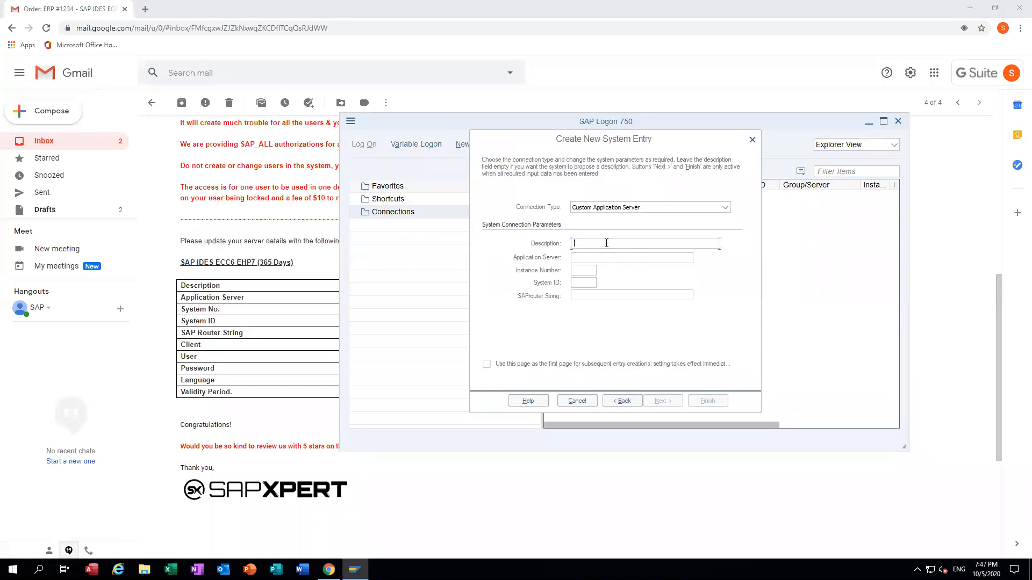
{"action": "key", "text": "ctrl+v"}
{"action": "left_click", "coordinate": [307, 300]}
{"action": "left_click_drag", "start_coordinate": [418, 298], "coordinate": [360, 299]}
{"action": "key", "text": "ctrl+c"}
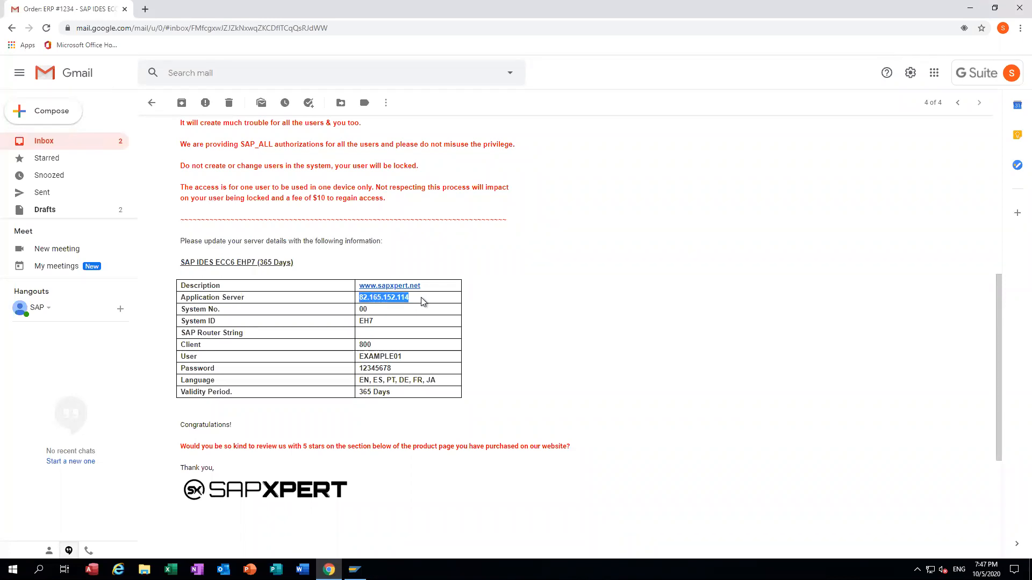
{"action": "key", "text": "alt+Tab"}
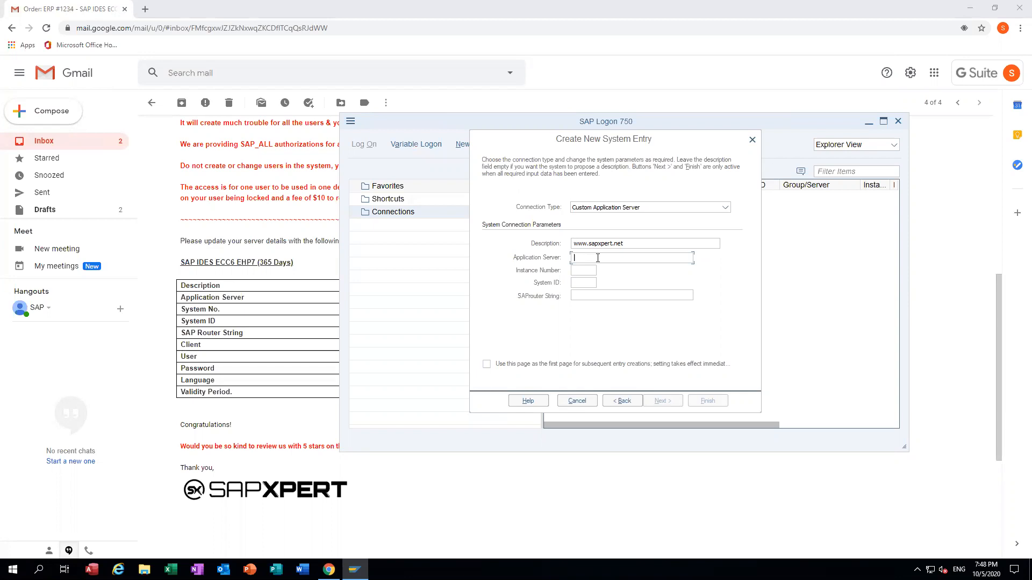
{"action": "key", "text": "ctrl+v"}
Step: Fill in instance number 00 and system ID EH7 copied from the email
{"action": "left_click", "coordinate": [309, 277]}
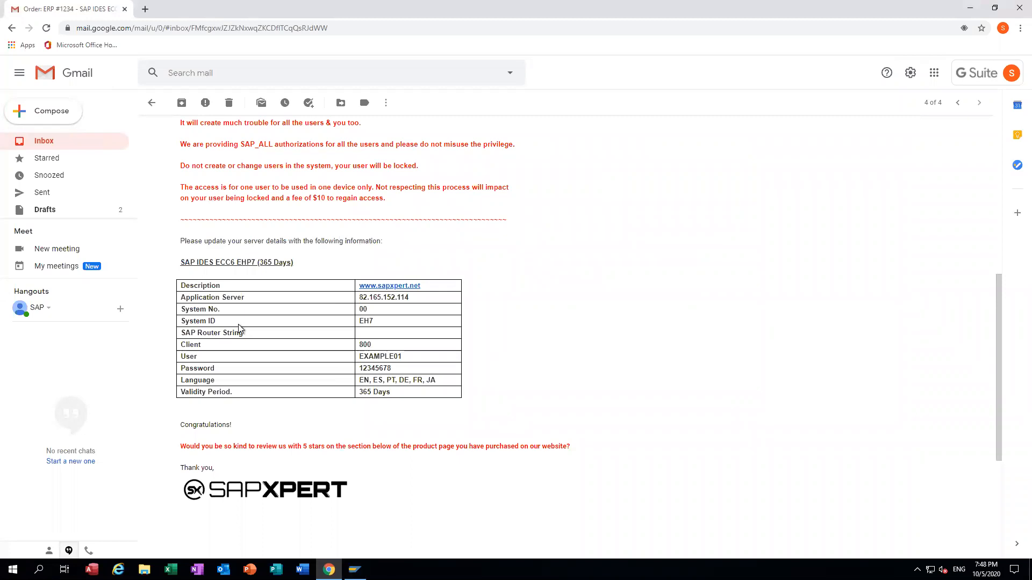
{"action": "double_click", "coordinate": [364, 310]}
{"action": "key", "text": "alt+Tab"}
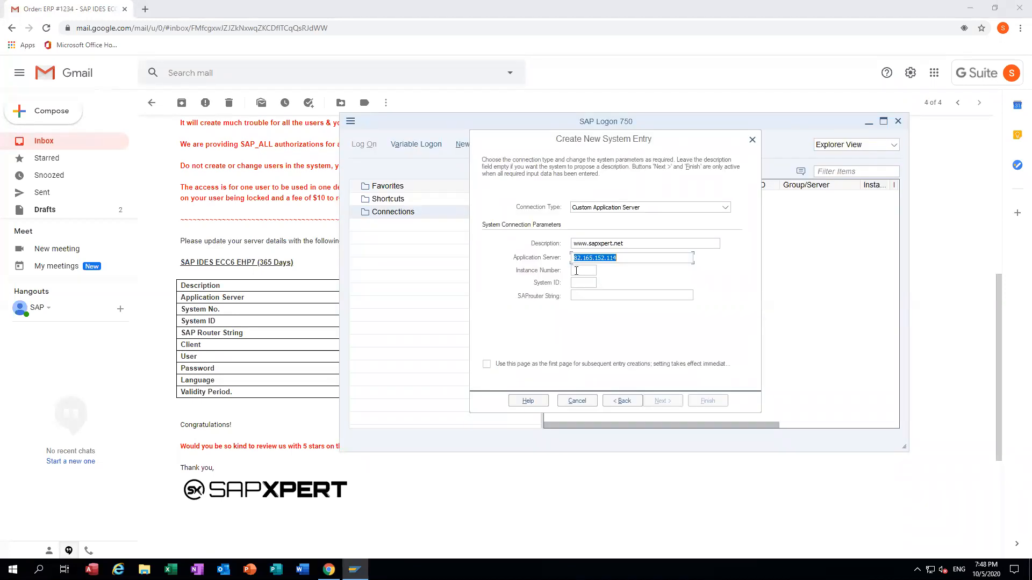
{"action": "left_click", "coordinate": [576, 272]}
{"action": "key", "text": "alt+Tab"}
{"action": "double_click", "coordinate": [369, 322]}
{"action": "key", "text": "ctrl+c"}
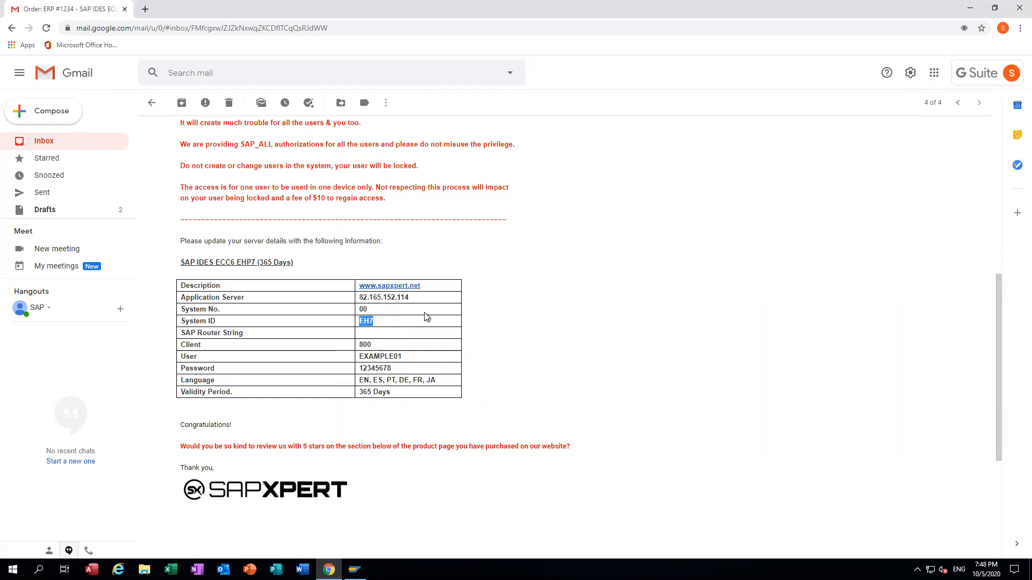
{"action": "key", "text": "alt+Tab"}
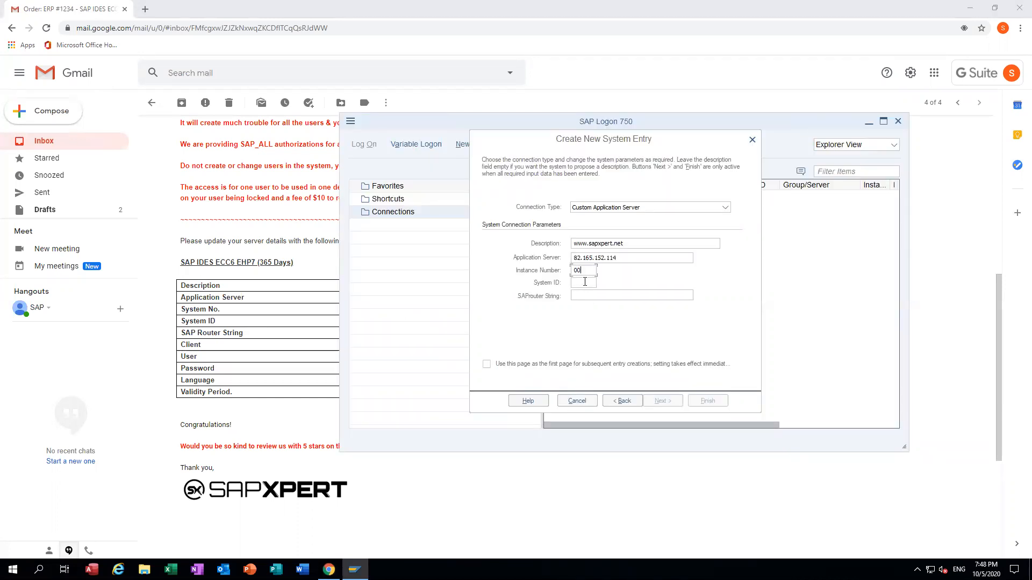
{"action": "key", "text": "ctrl+v"}
{"action": "key", "text": "alt+Tab"}
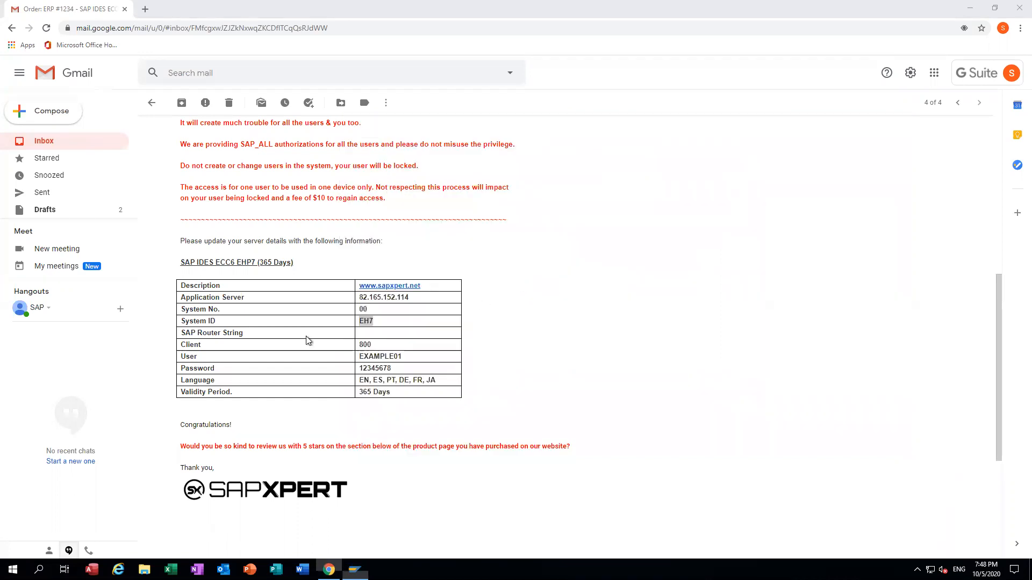
{"action": "left_click", "coordinate": [308, 340]}
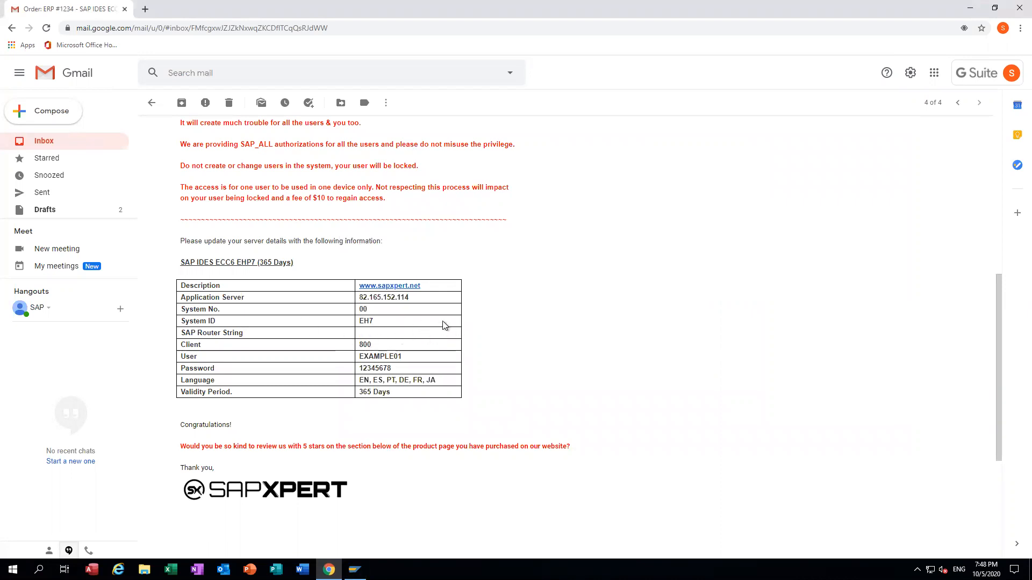
{"action": "key", "text": "alt+Tab"}
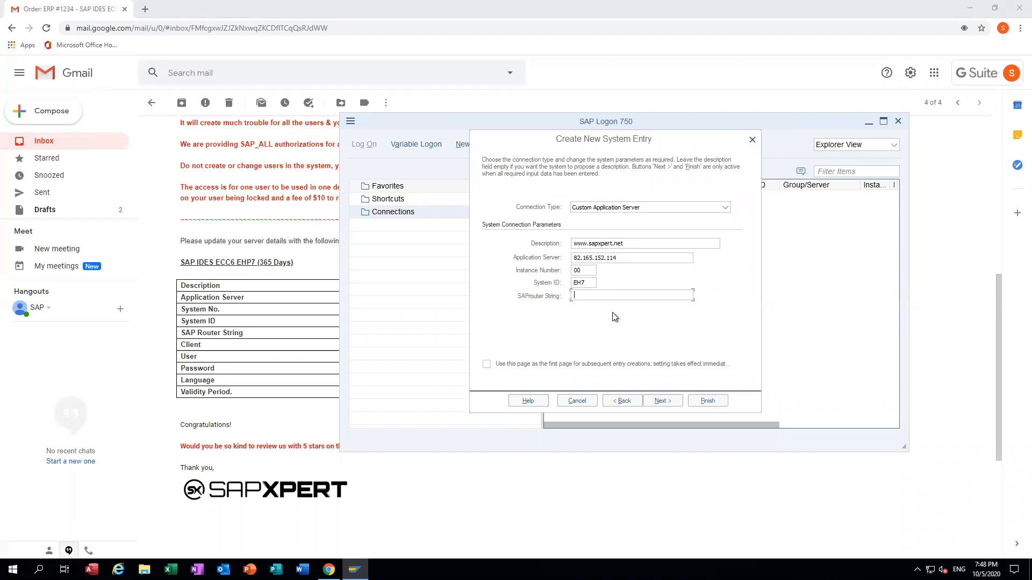
{"action": "left_click", "coordinate": [661, 402]}
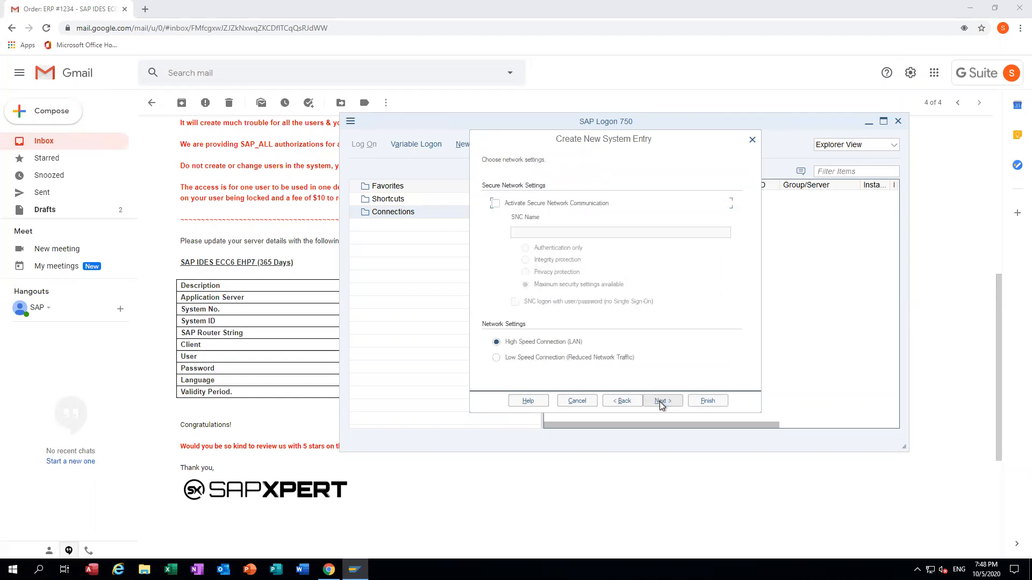
{"action": "left_click", "coordinate": [662, 402]}
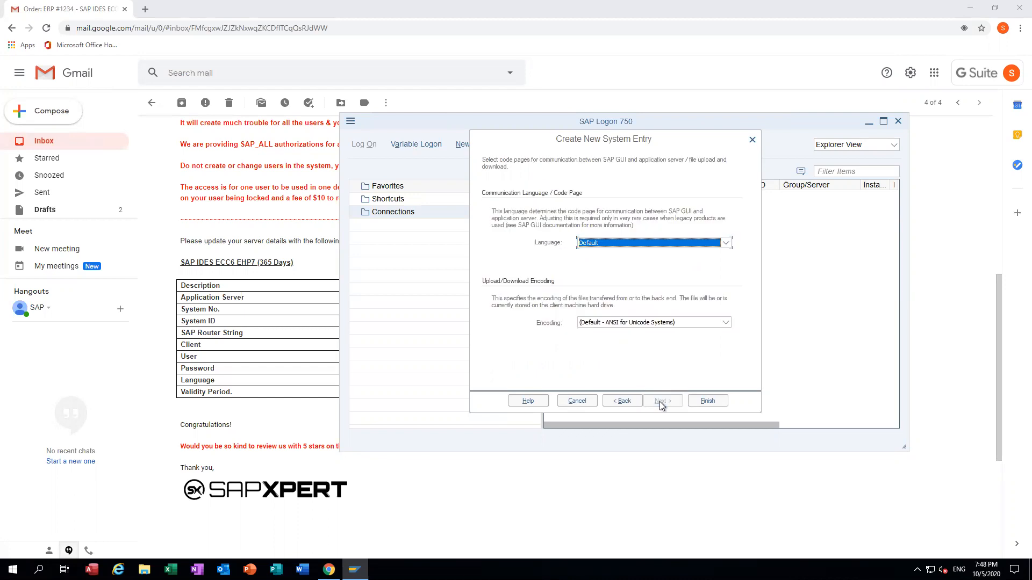
{"action": "left_click", "coordinate": [708, 401]}
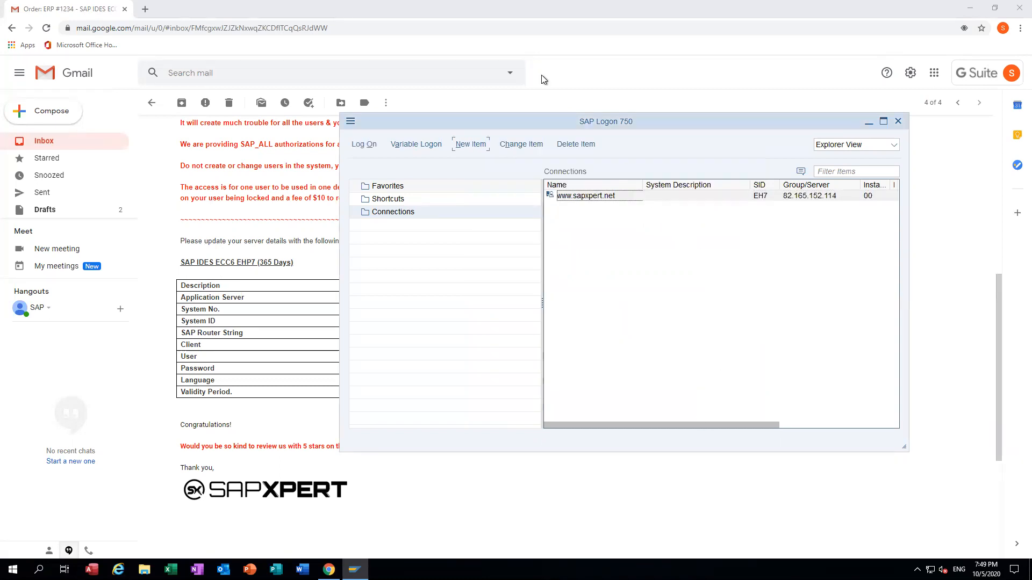
{"action": "left_click_drag", "start_coordinate": [542, 183], "coordinate": [902, 207]}
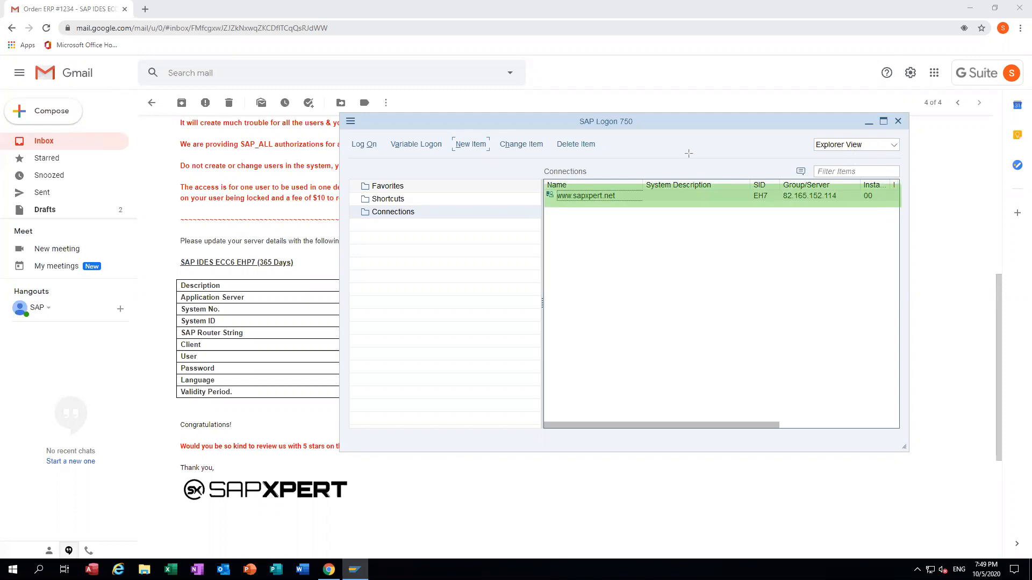
{"action": "key", "text": "ctrl+z"}
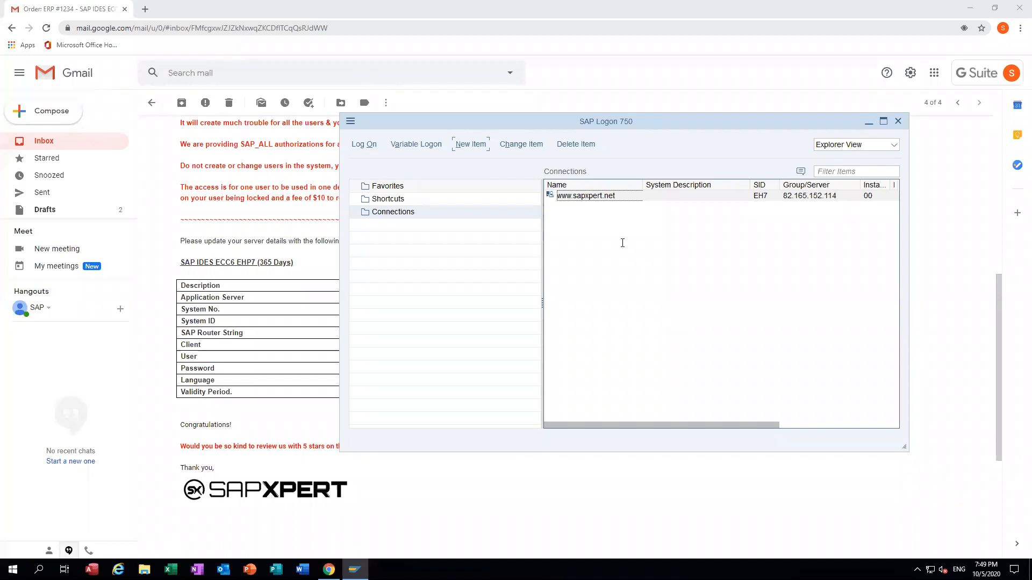
{"action": "left_click", "coordinate": [591, 198]}
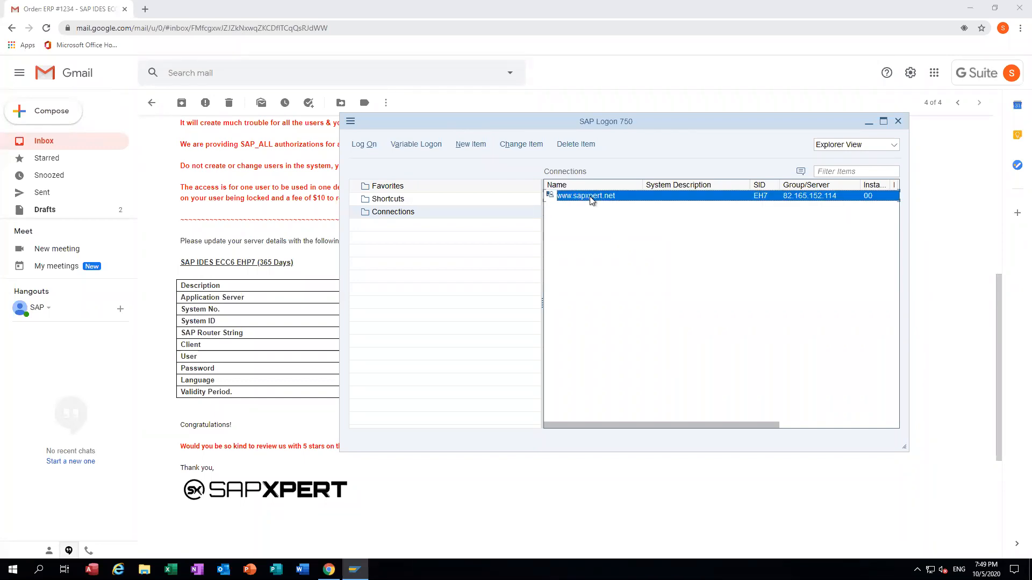
{"action": "double_click", "coordinate": [591, 197]}
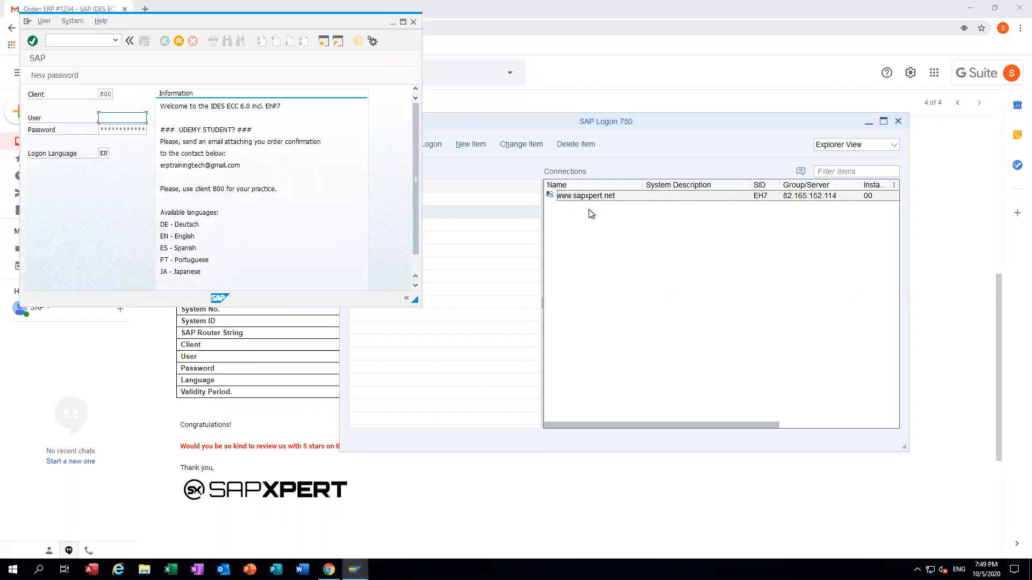
{"action": "double_click", "coordinate": [167, 19]}
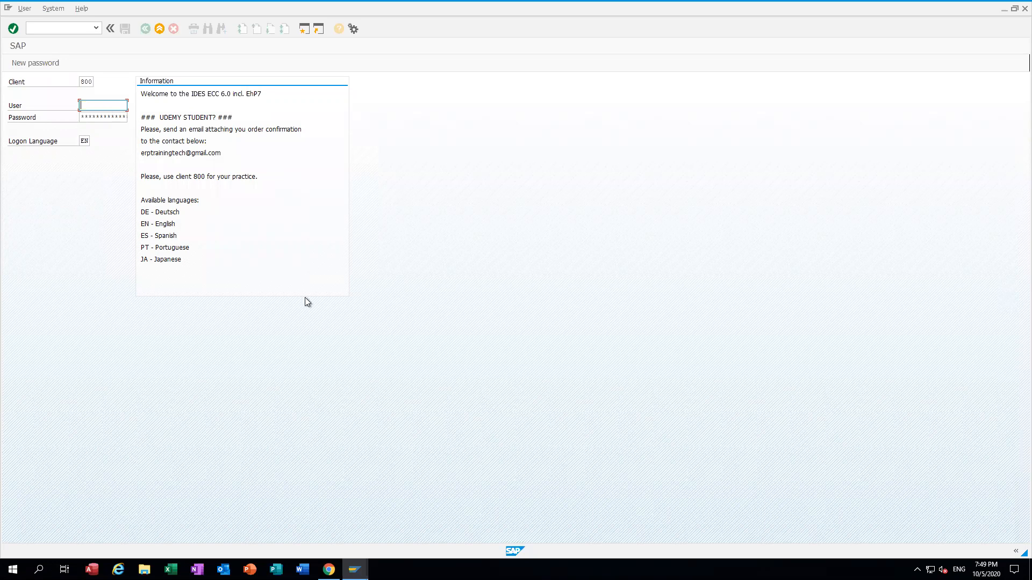
{"action": "left_click", "coordinate": [329, 569]}
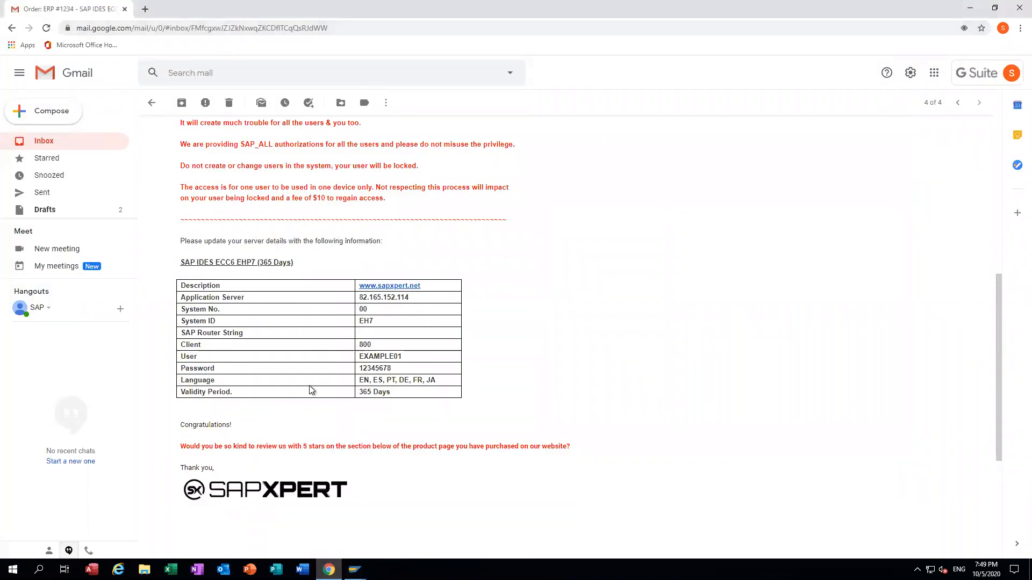
{"action": "left_click_drag", "start_coordinate": [410, 359], "coordinate": [356, 358]}
{"action": "key", "text": "ctrl+c"}
{"action": "key", "text": "alt+Tab"}
{"action": "key", "text": "ctrl+v"}
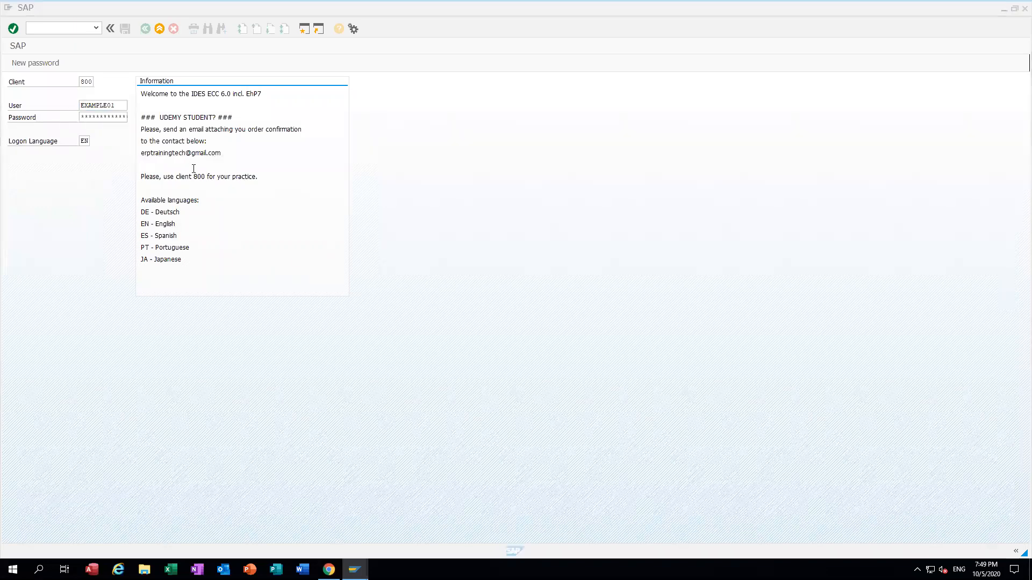
Step: Copy the emailed password and place the cursor in the logon Password field
{"action": "key", "text": "alt+Tab"}
{"action": "left_click_drag", "start_coordinate": [394, 368], "coordinate": [360, 368]}
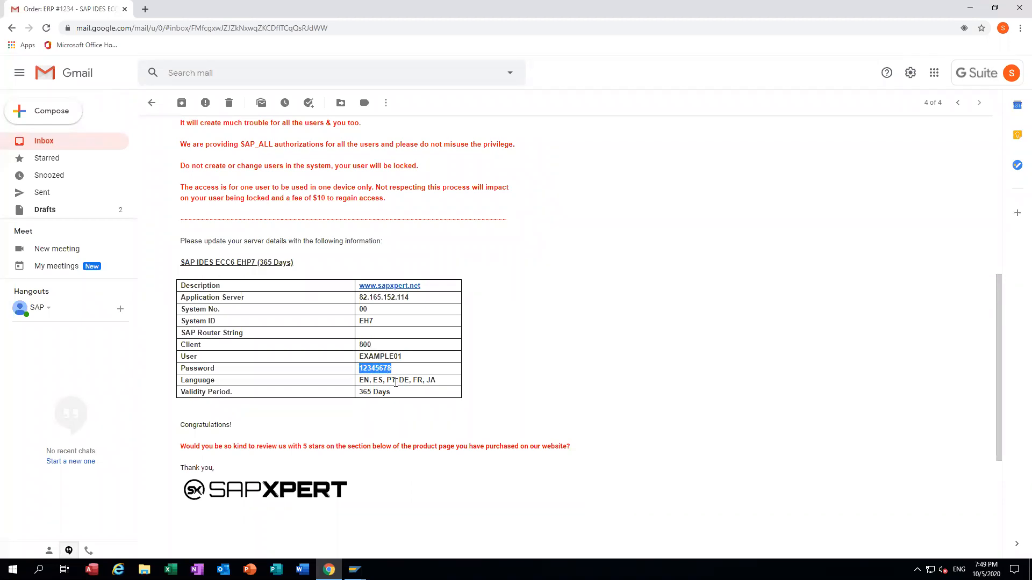
{"action": "key", "text": "alt+Tab"}
{"action": "left_click", "coordinate": [117, 118]}
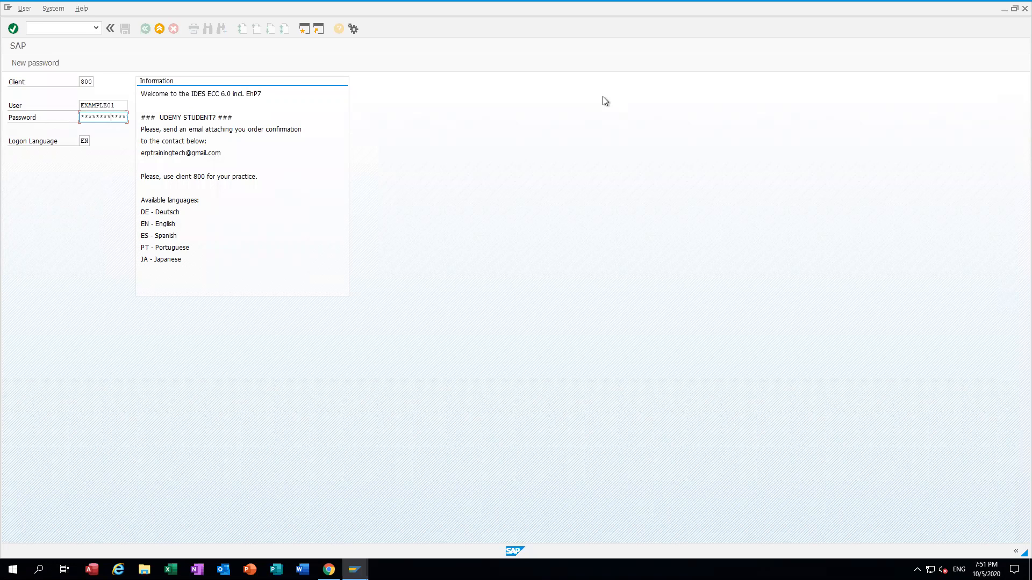
Step: Log on and confirm a new password entered twice in the New Password dialog
{"action": "key", "text": "Return"}
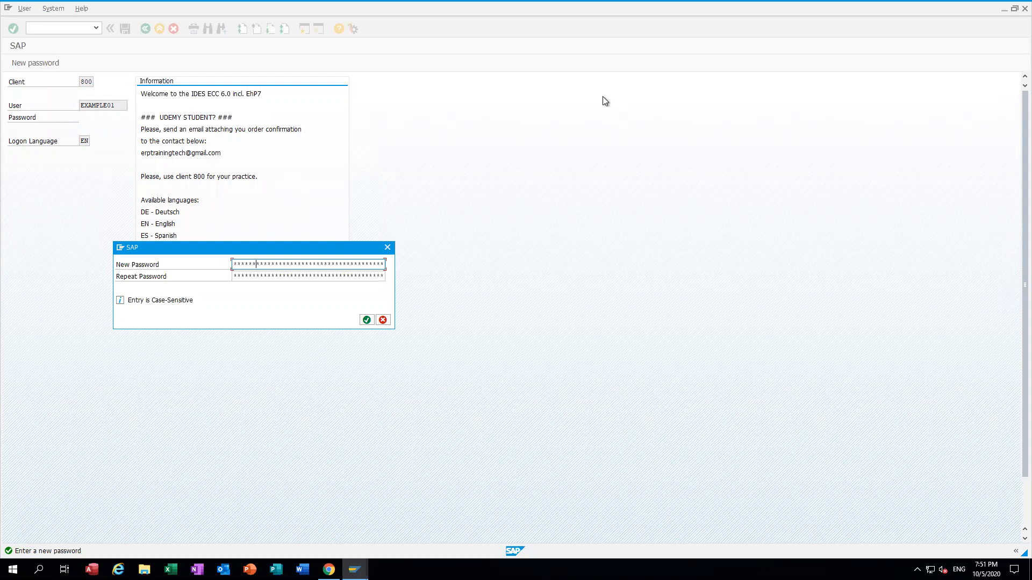
{"action": "key", "text": "Tab"}
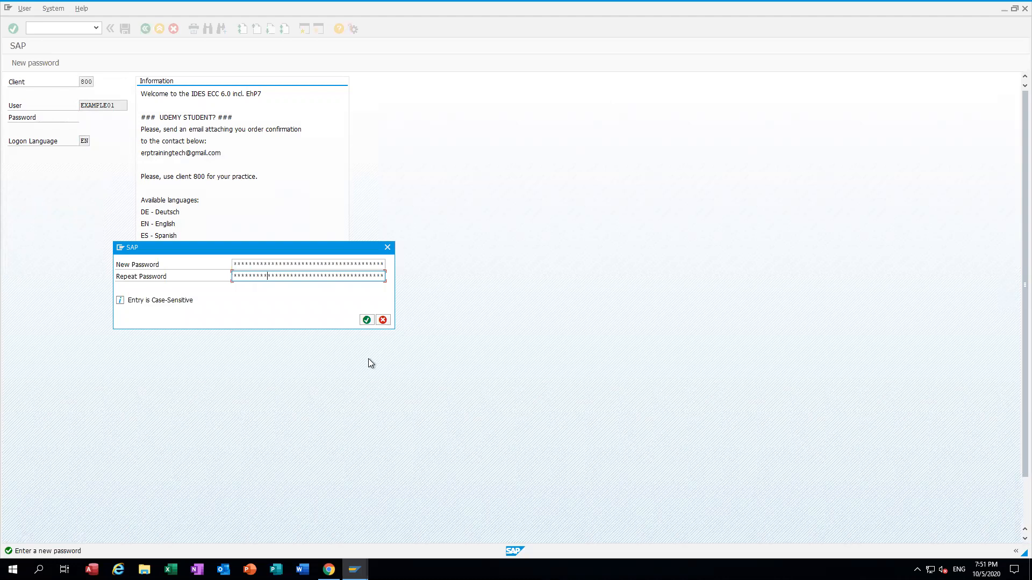
{"action": "left_click", "coordinate": [367, 320]}
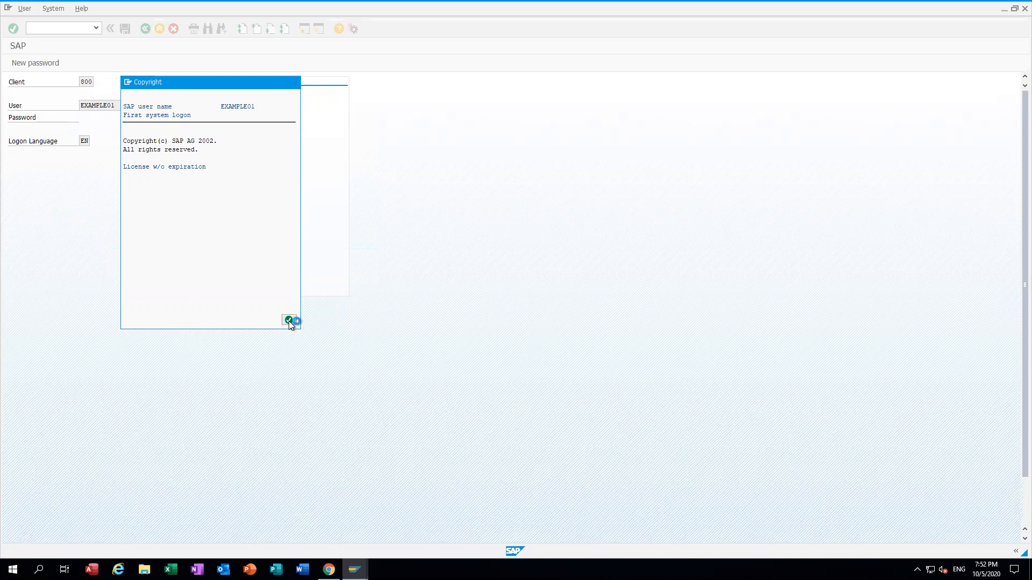
Step: Dismiss the Copyright notice and switch SAP Easy Access to the full SAP Menu tree
{"action": "left_click", "coordinate": [289, 321]}
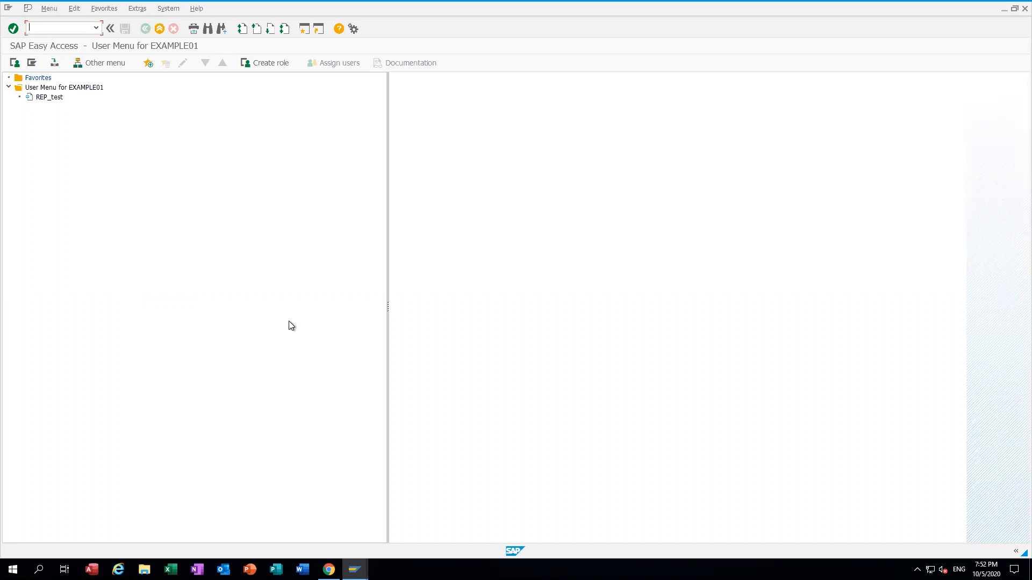
{"action": "key", "text": "ctrl+F11"}
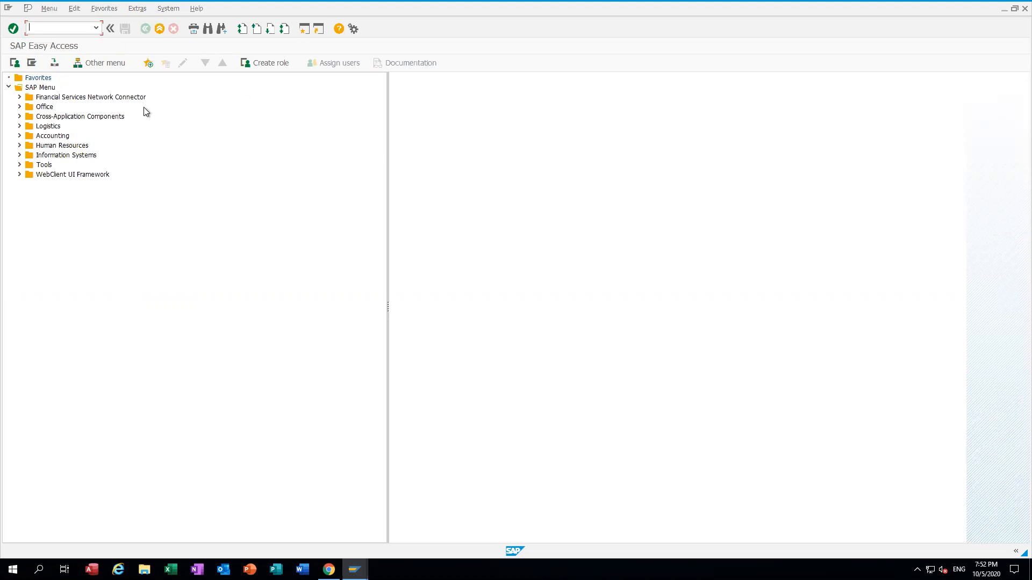
{"action": "right_click", "coordinate": [28, 79]}
{"action": "left_click", "coordinate": [38, 89]}
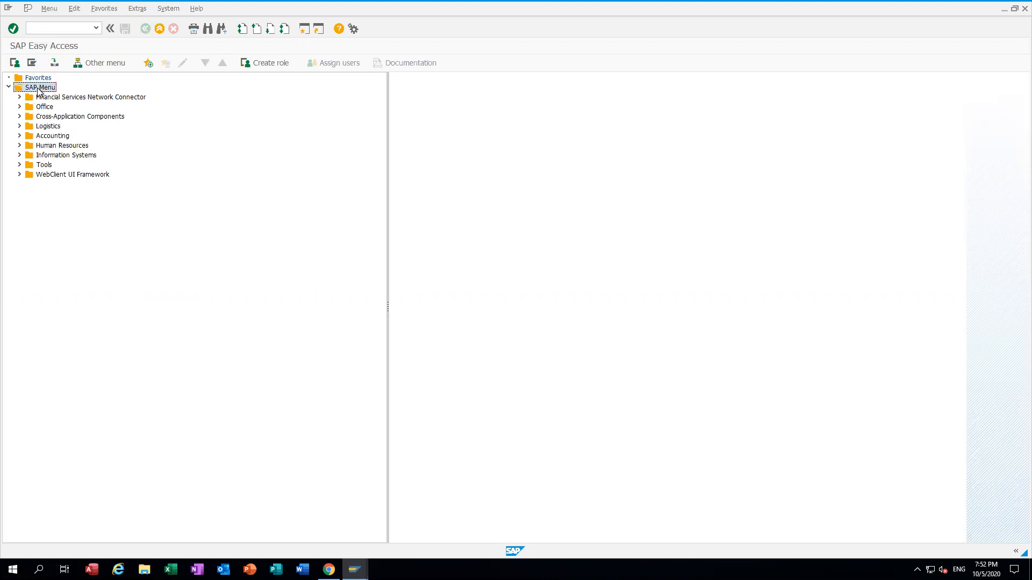